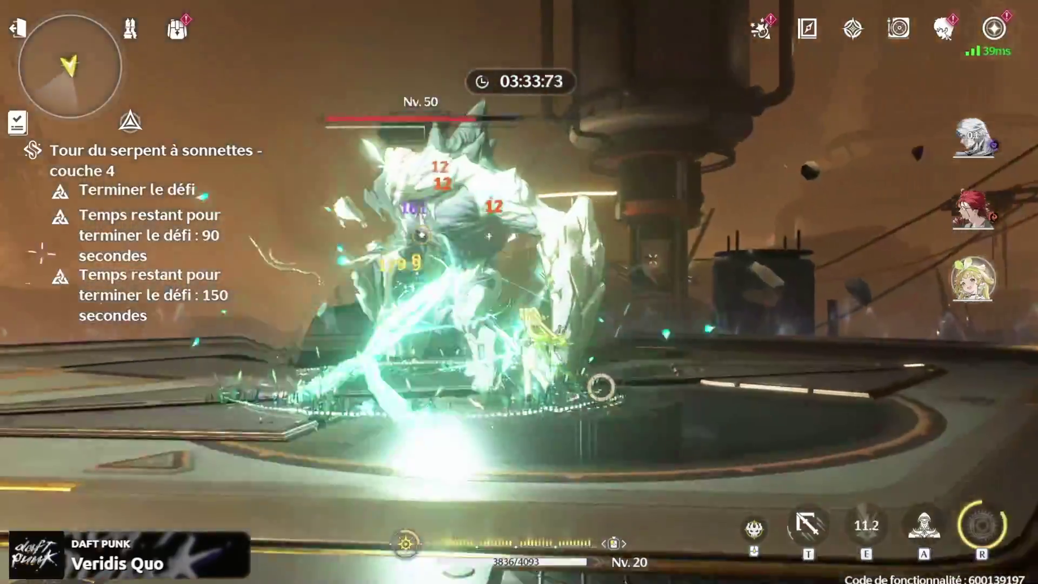
Step: Switch to team member 2, then back to the white-haired level 50 character in slot 1
key("2")
key("2")
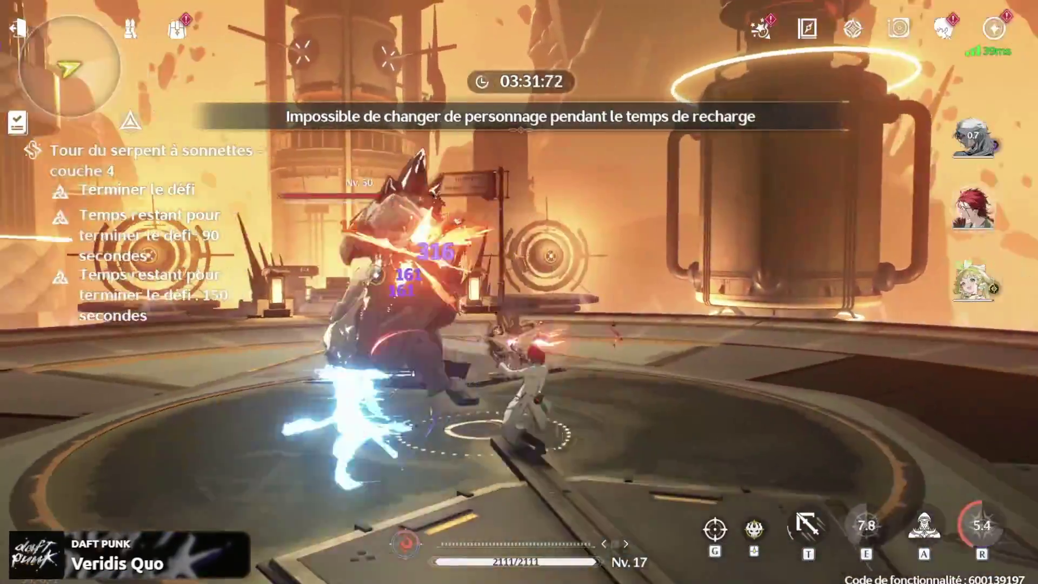
key("1")
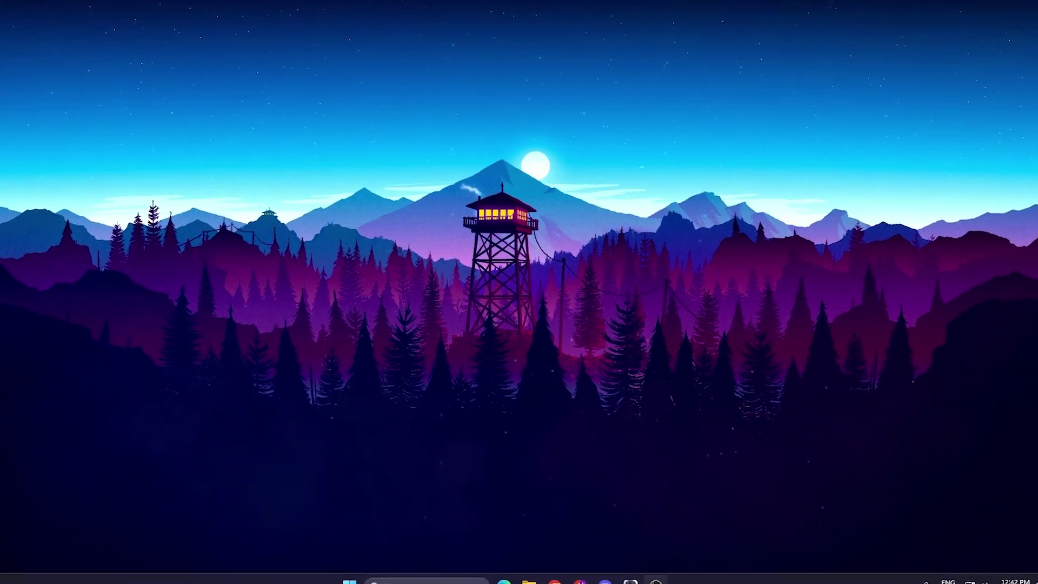
Step: Use Windows search to reach the Delete temporary files storage settings for Local Disk (C:)
key("super+s")
type("task scheduler")
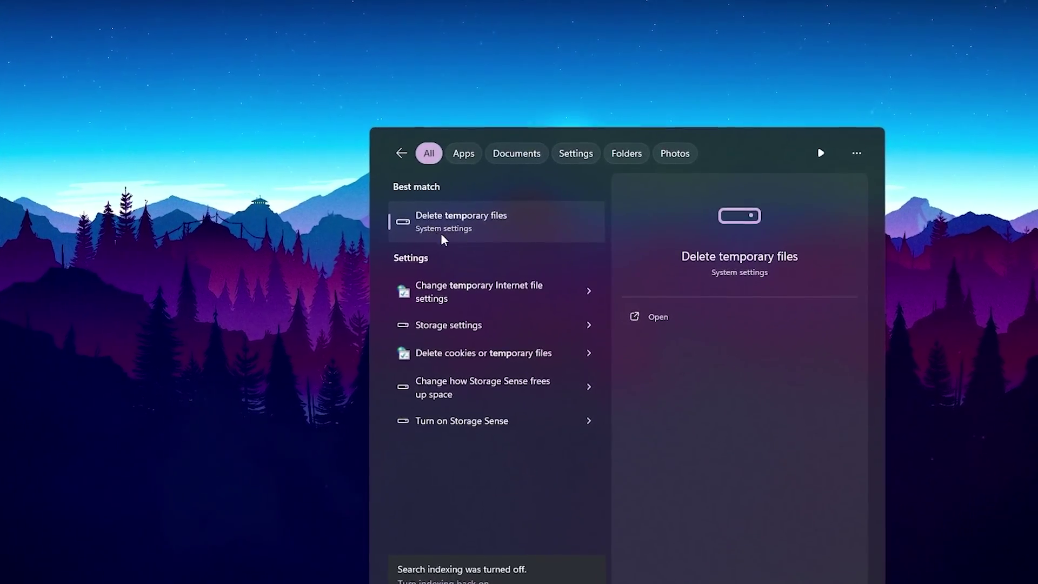
left_click(466, 214)
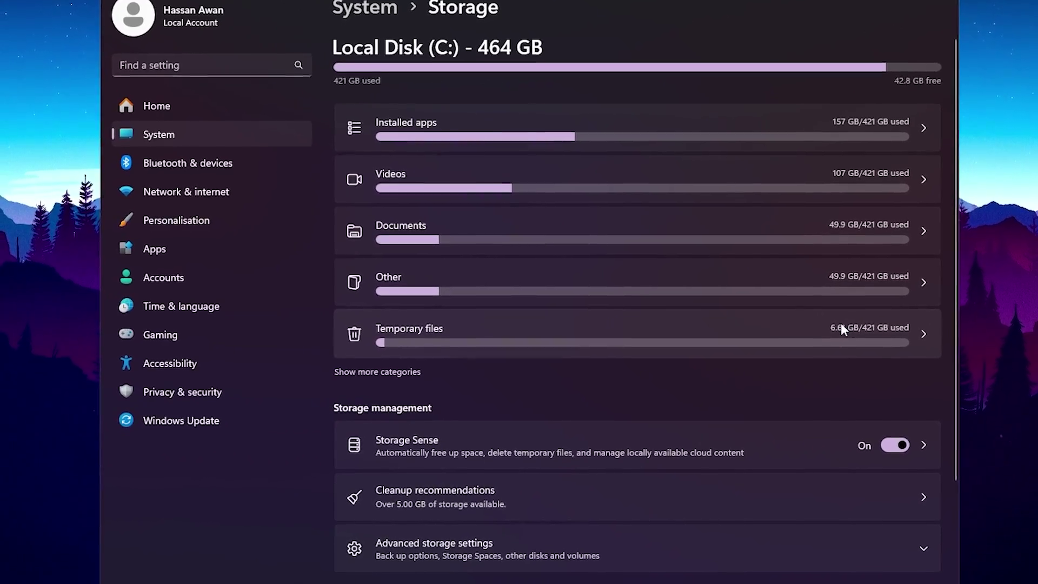
Step: Tick Recycle Bin among the temporary files, leave Downloads unticked, and permanently remove them
left_click(730, 332)
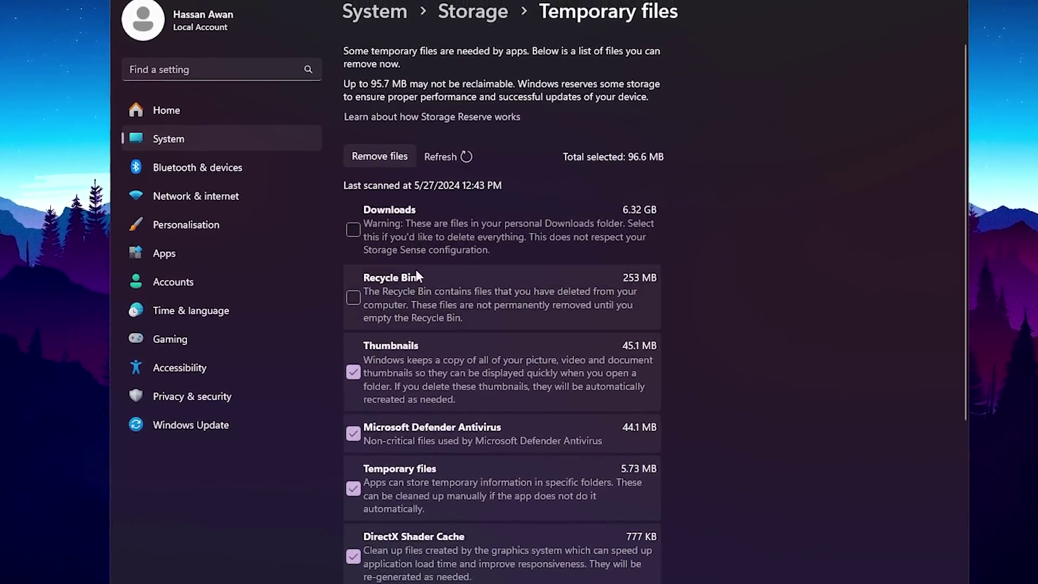
left_click(370, 309)
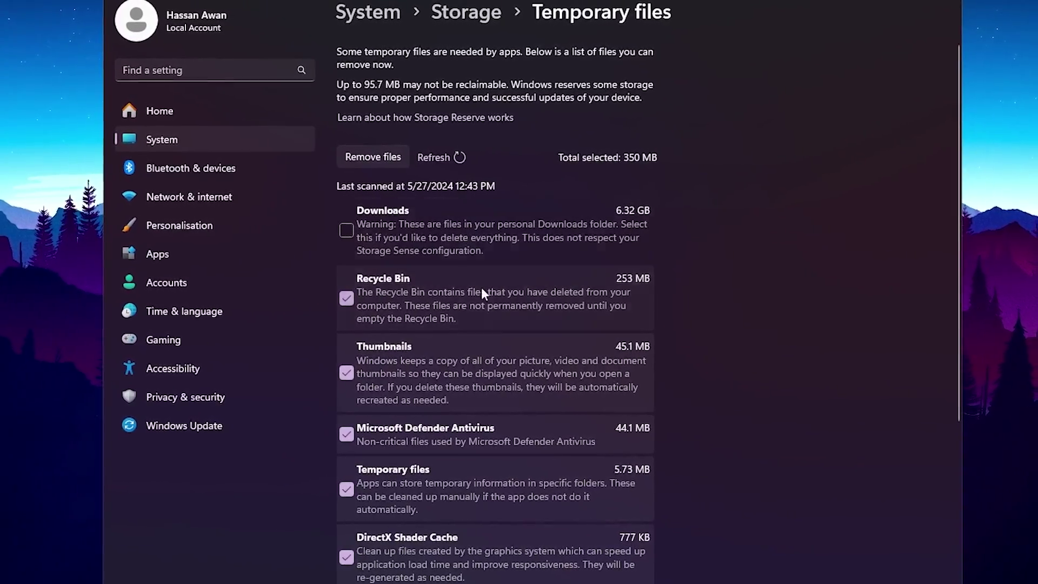
scroll(437, 281, "down", 5)
scroll(436, 277, "up", 6)
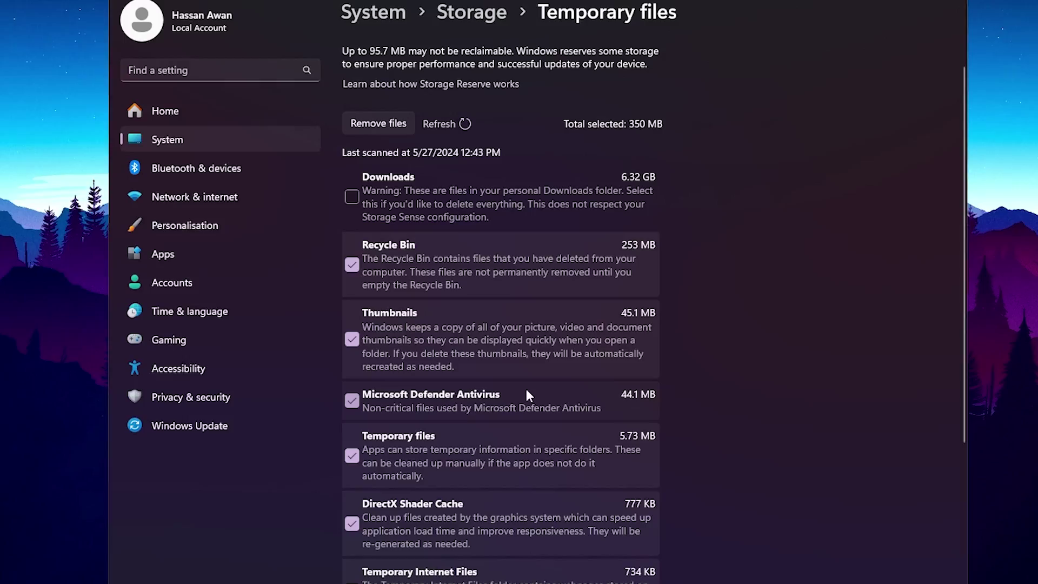
scroll(479, 335, "down", 3)
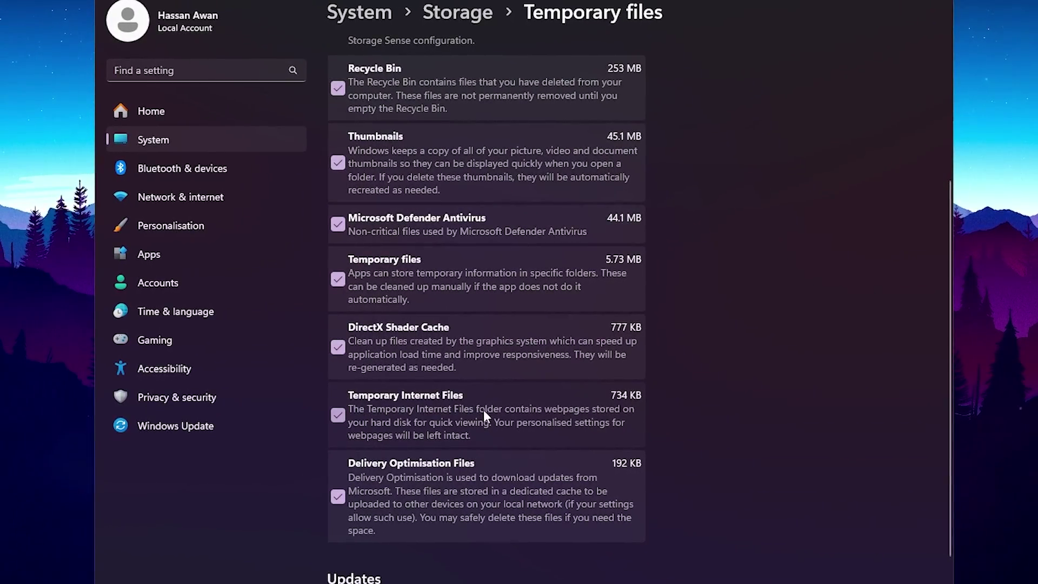
scroll(446, 505, "up", 1)
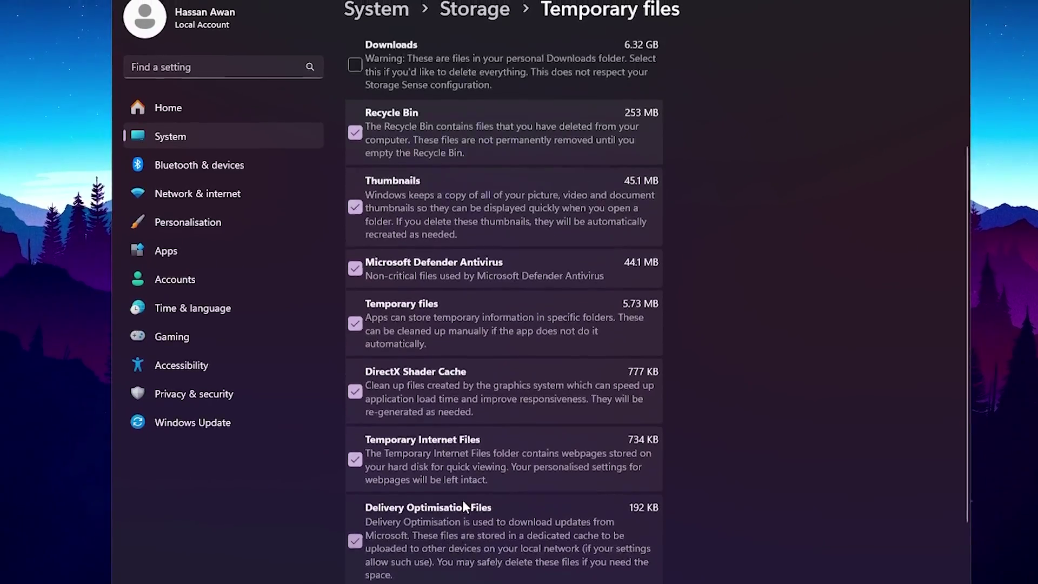
scroll(462, 501, "up", 3)
left_click(368, 153)
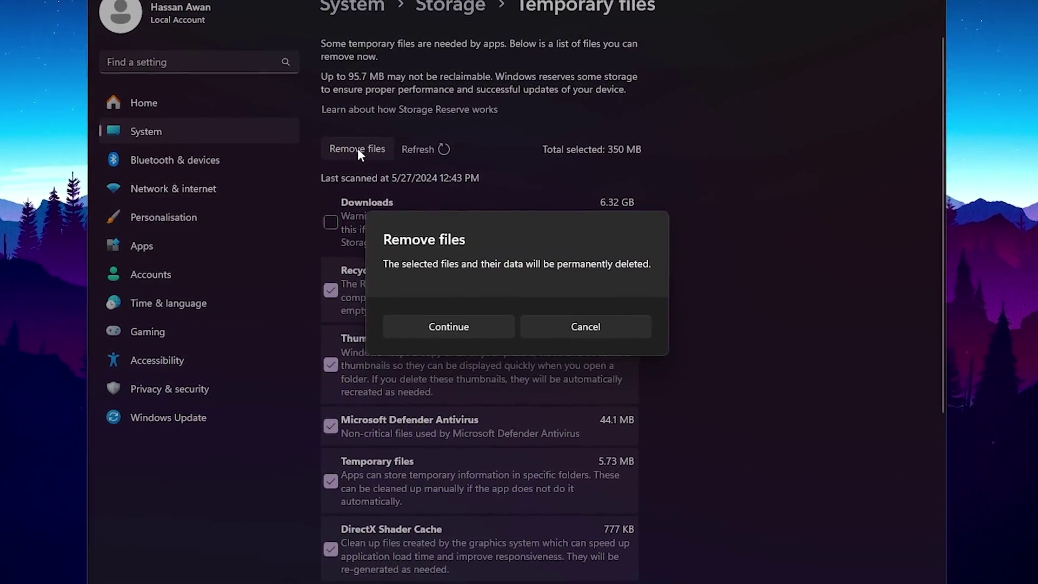
left_click(450, 330)
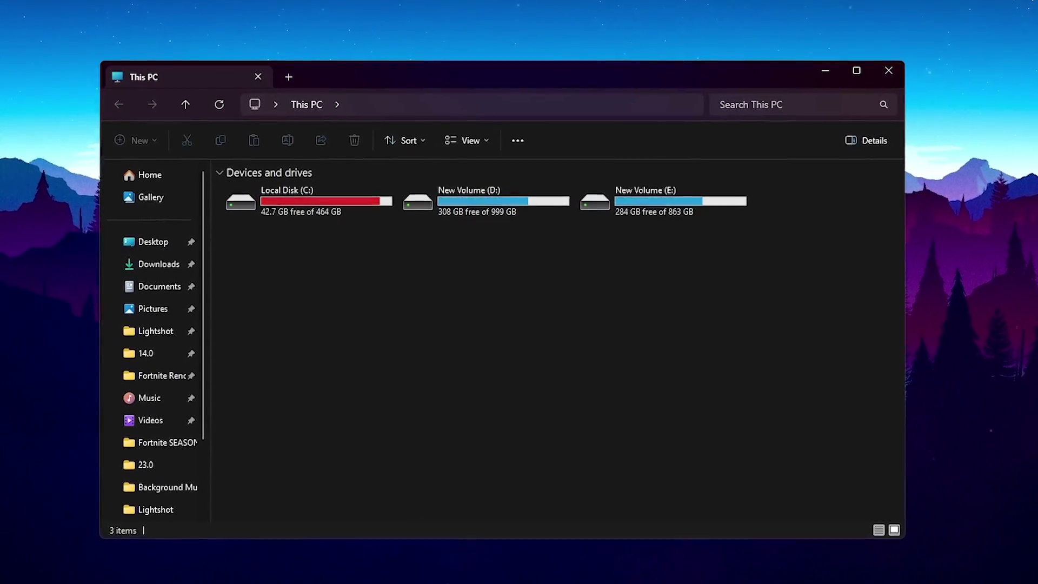
Step: Navigate C: > Program Files > Epic Games > WutheringWavesj3oFh and scroll down to launcher.exe
double_click(268, 204)
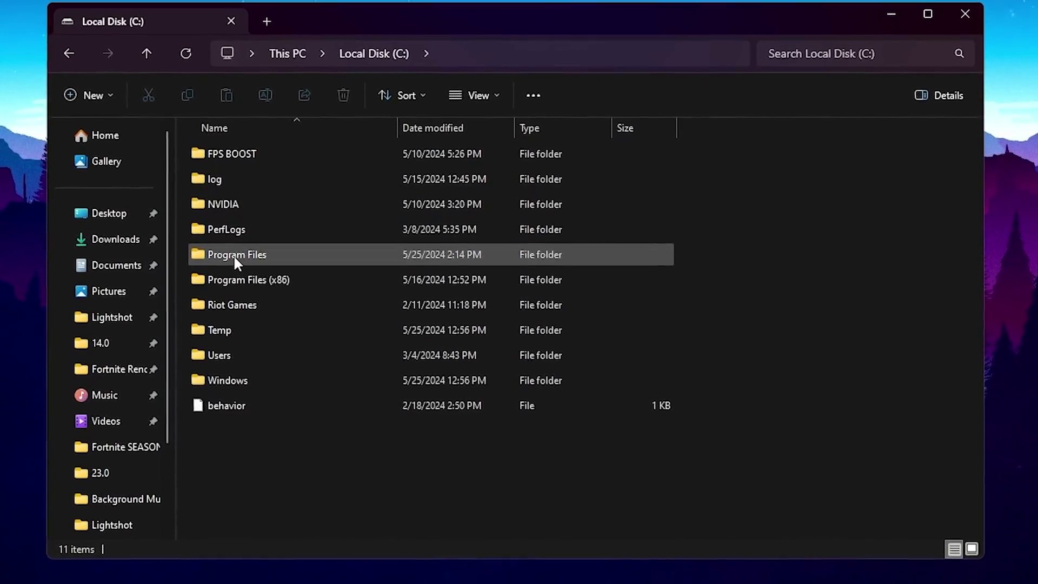
double_click(235, 263)
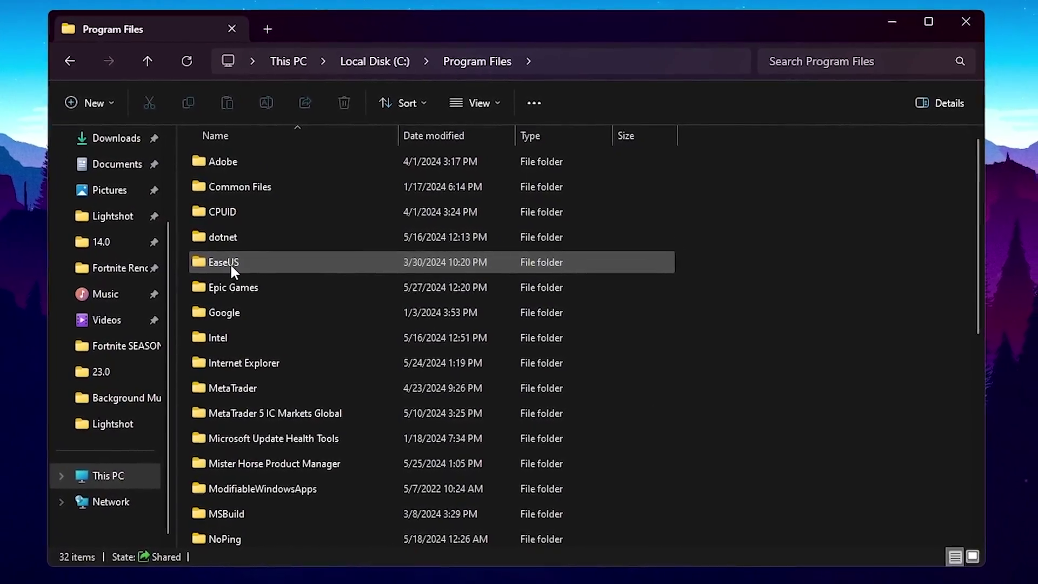
double_click(210, 280)
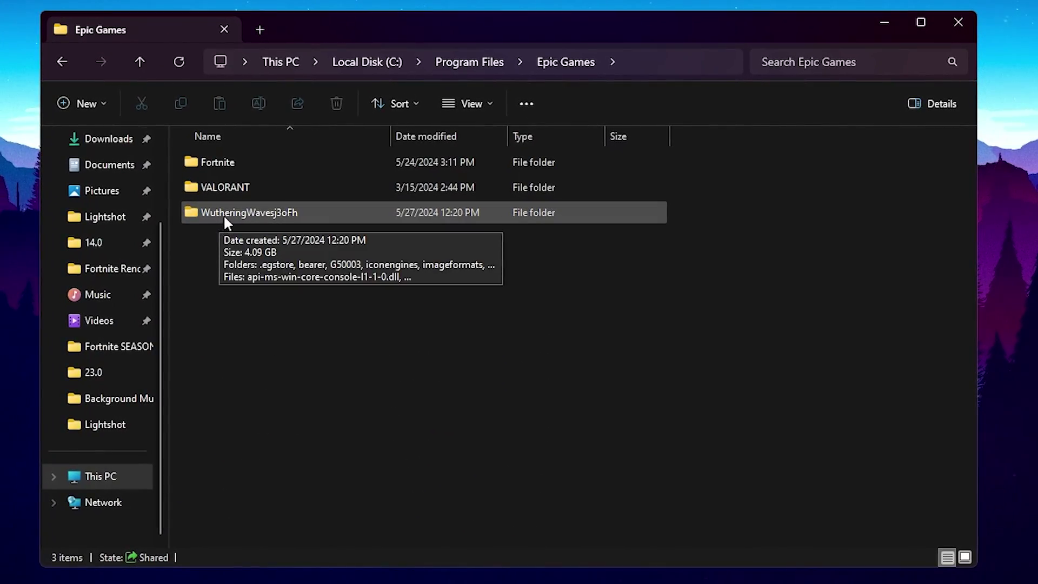
double_click(298, 205)
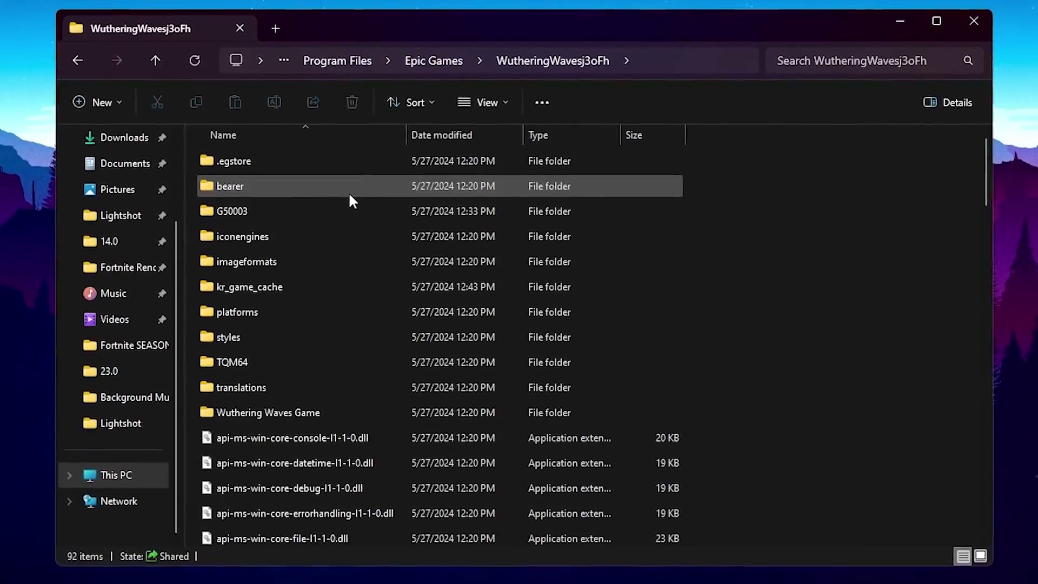
scroll(408, 255, "down", 15)
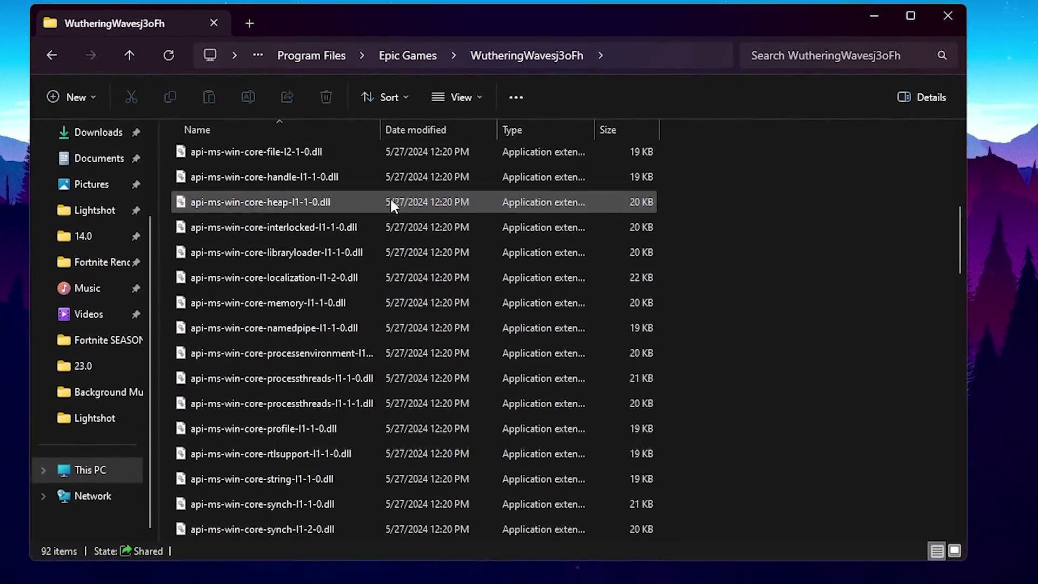
scroll(348, 300, "down", 2)
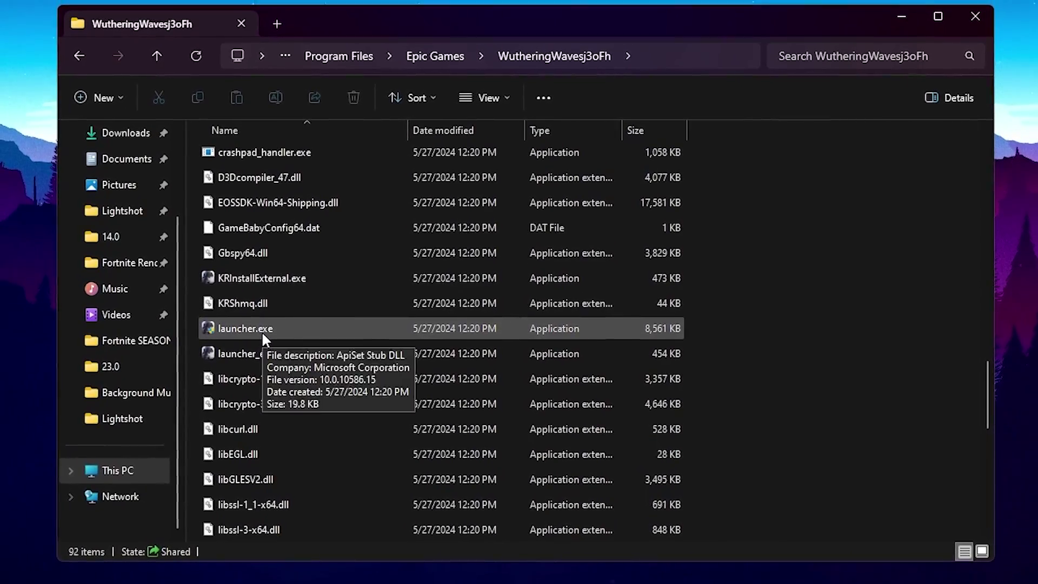
Step: Disable full-screen optimisations on the Compatibility tab of launcher.exe's properties
right_click(246, 335)
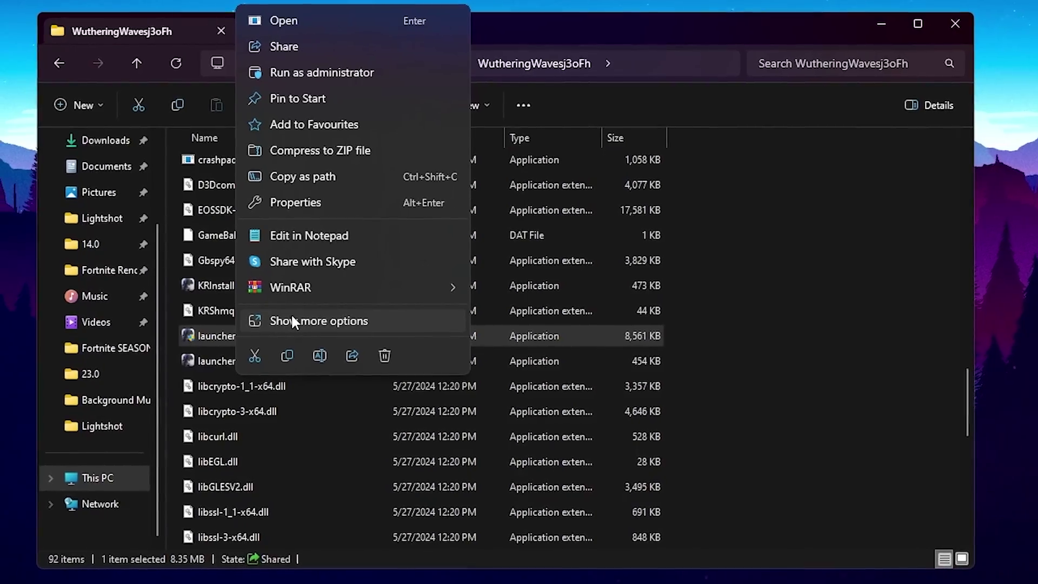
left_click(289, 199)
left_click_drag(302, 182, 426, 108)
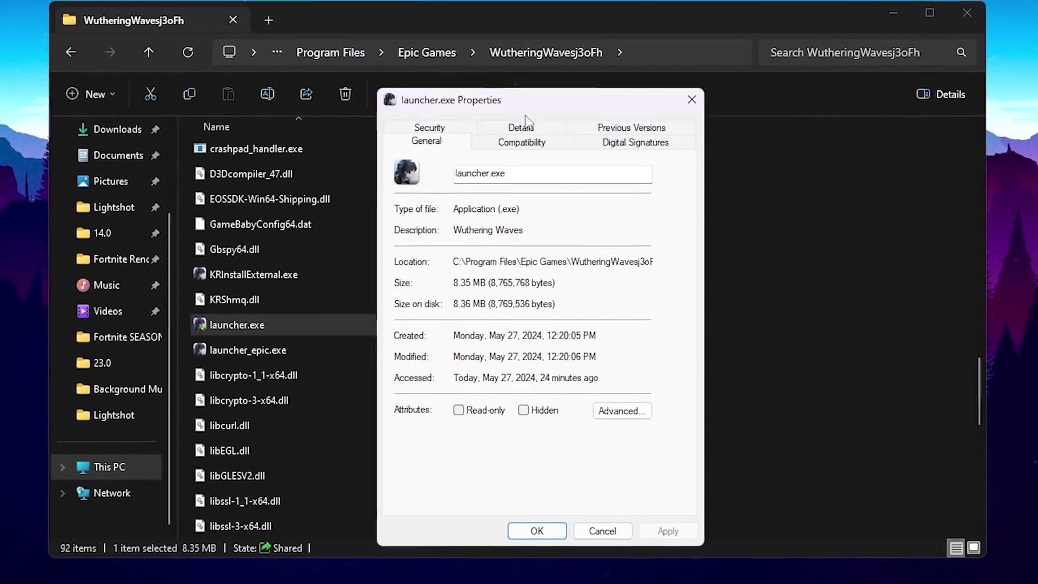
left_click(514, 149)
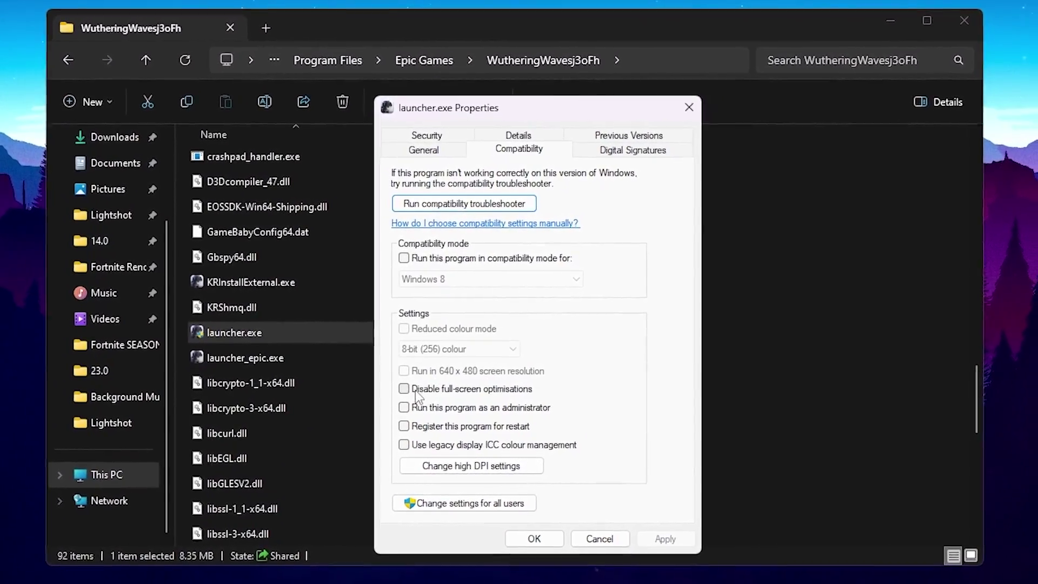
left_click(489, 388)
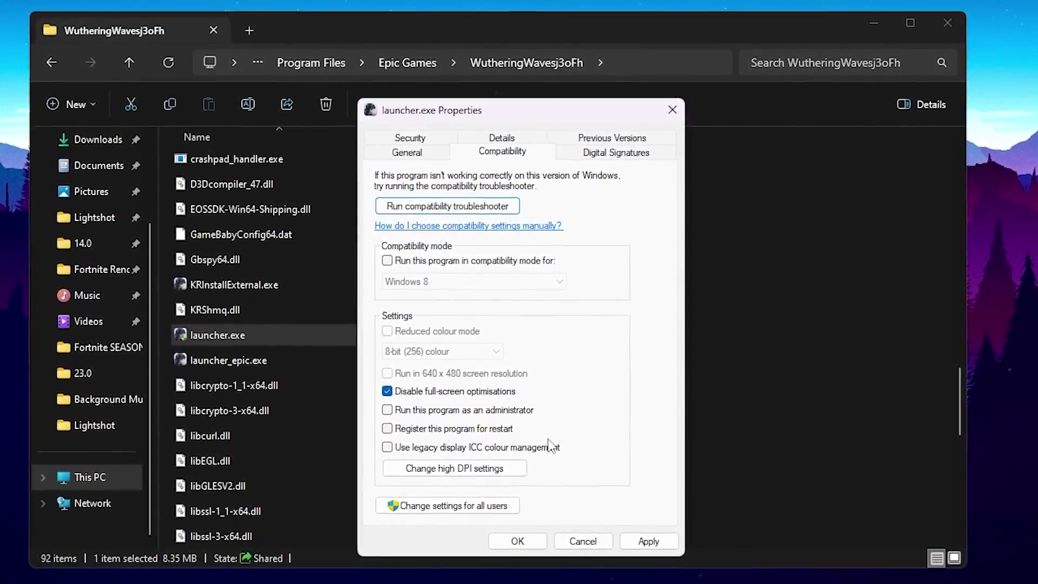
Step: Override high DPI scaling for launcher.exe, apply the changes, and close the game folder
left_click(463, 470)
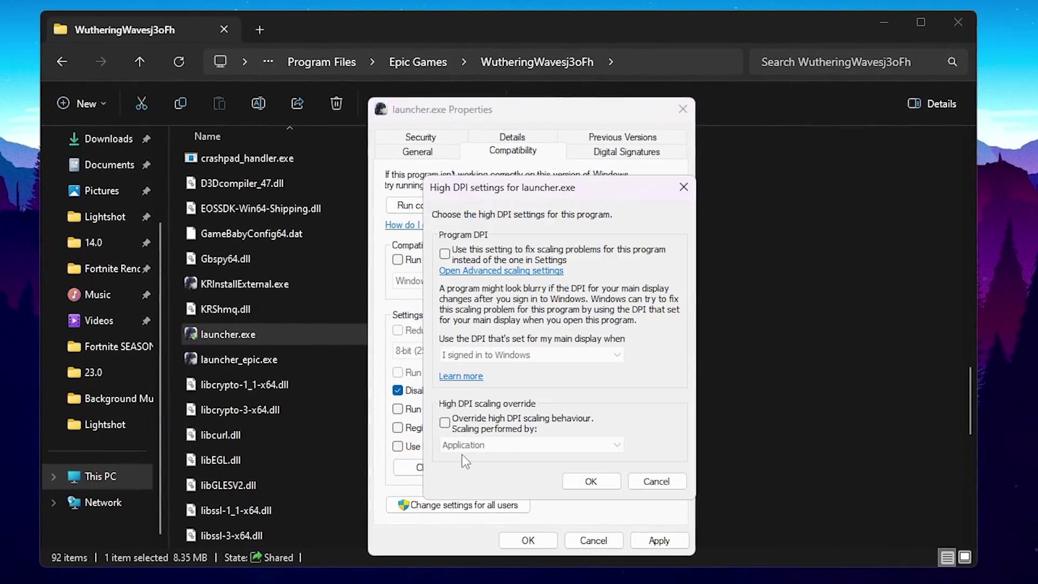
left_click(469, 419)
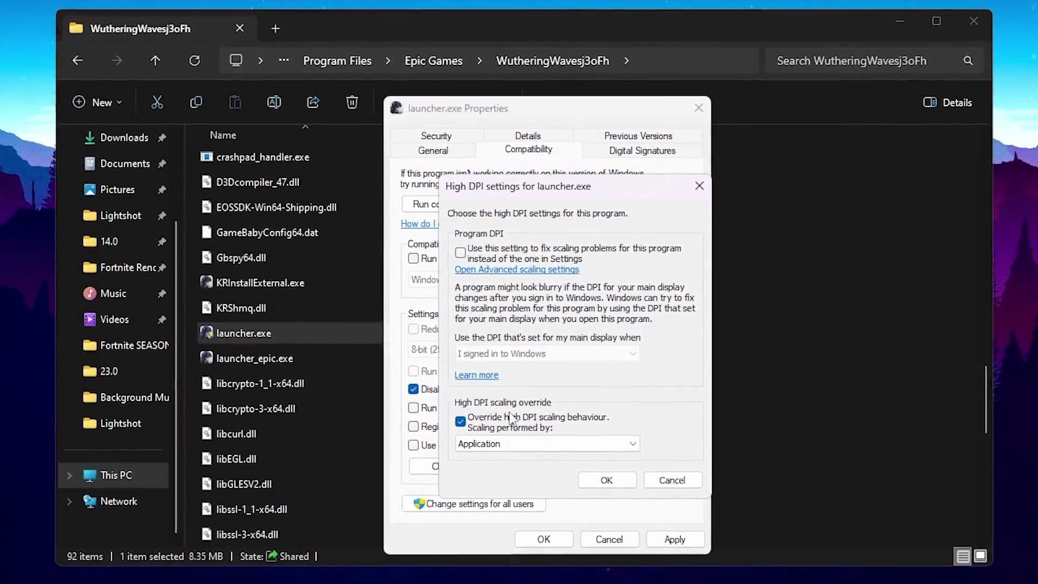
left_click(616, 481)
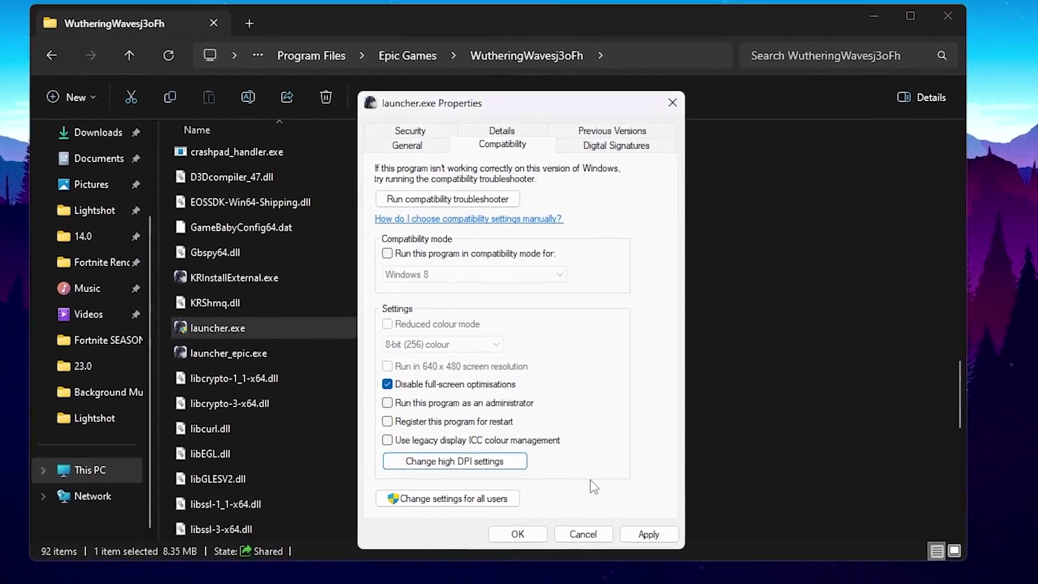
left_click(647, 534)
left_click(519, 534)
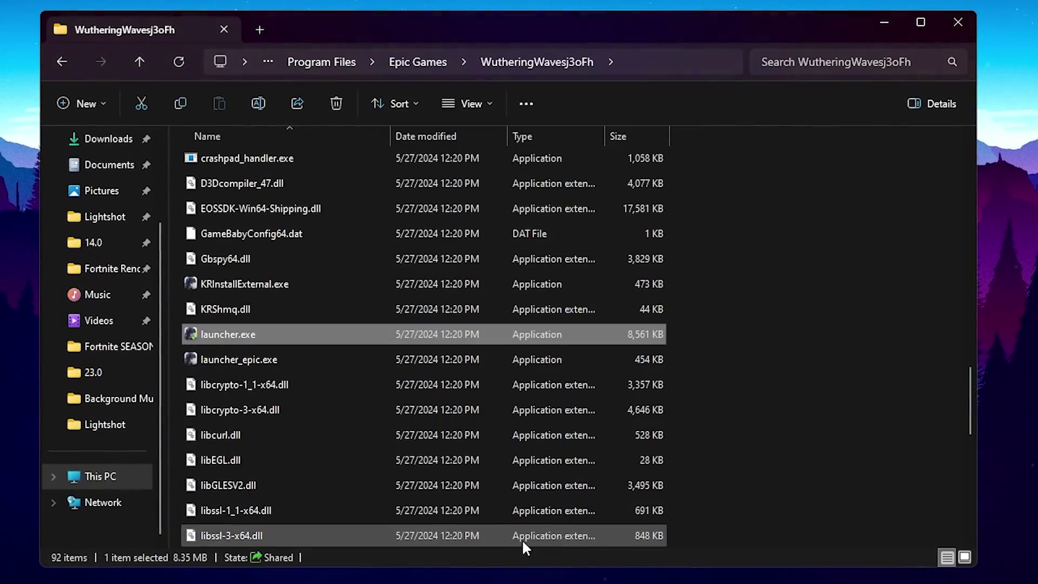
left_click(957, 22)
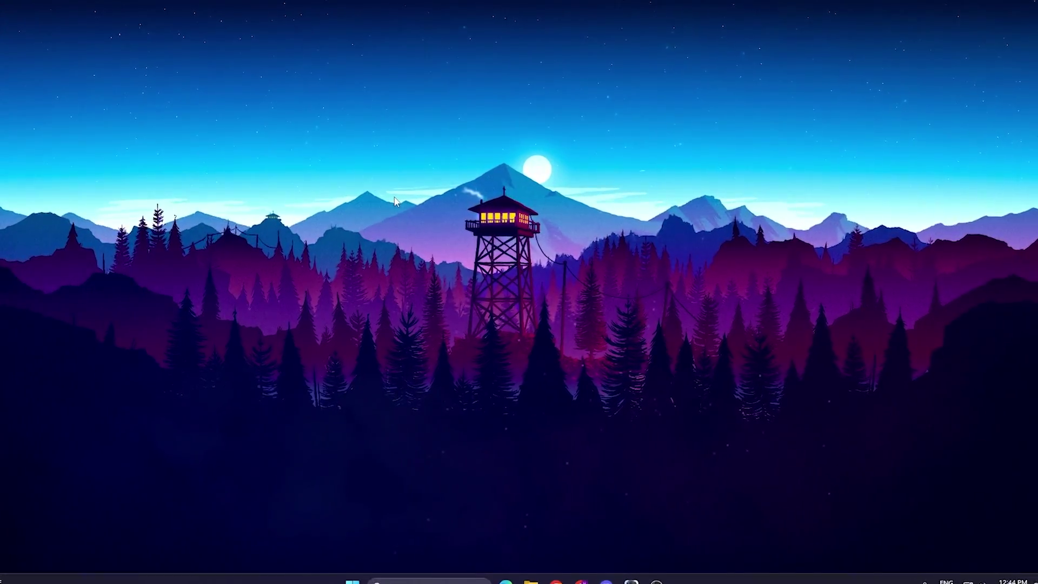
Step: Go from Display settings to Graphics, view the default graphics settings, then return to the app list
right_click(400, 199)
left_click(457, 293)
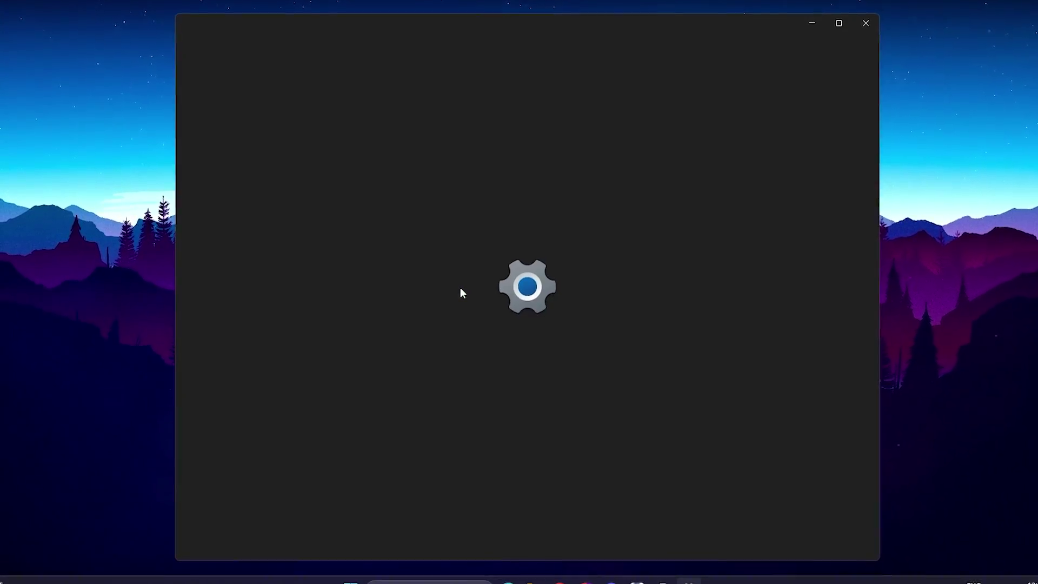
scroll(519, 338, "down", 5)
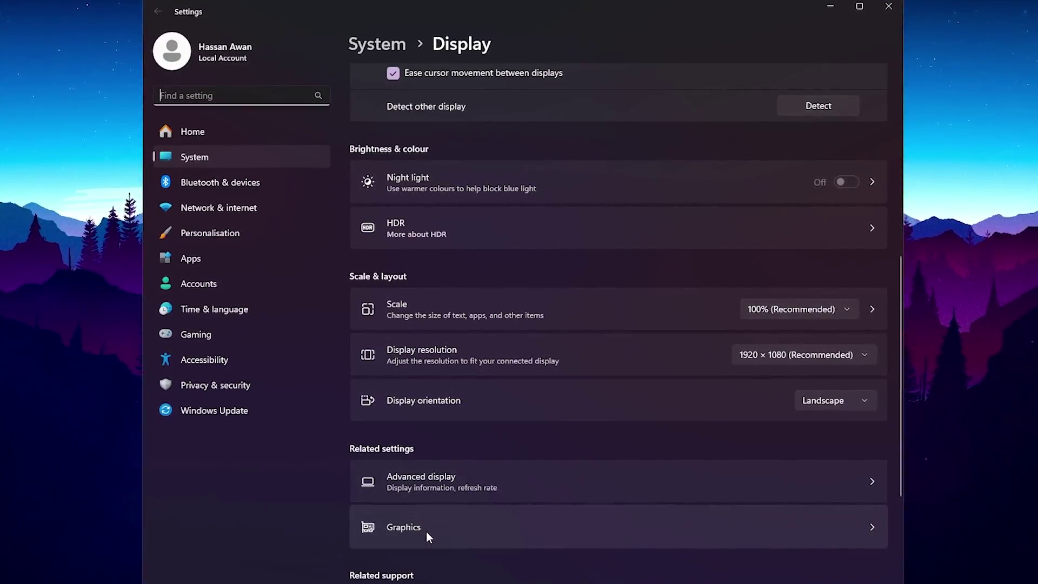
left_click(878, 529)
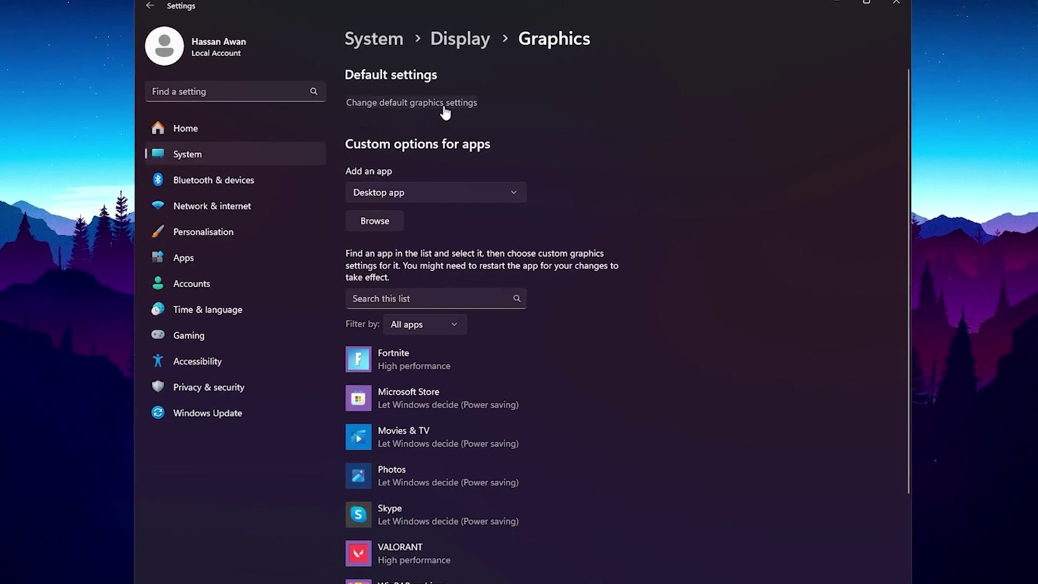
left_click(444, 111)
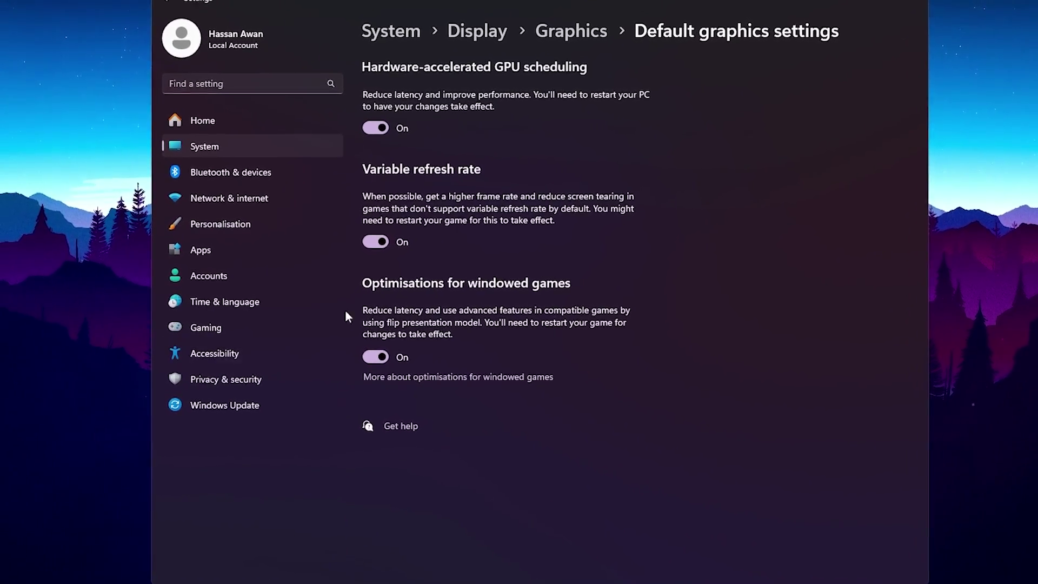
key("alt+Left")
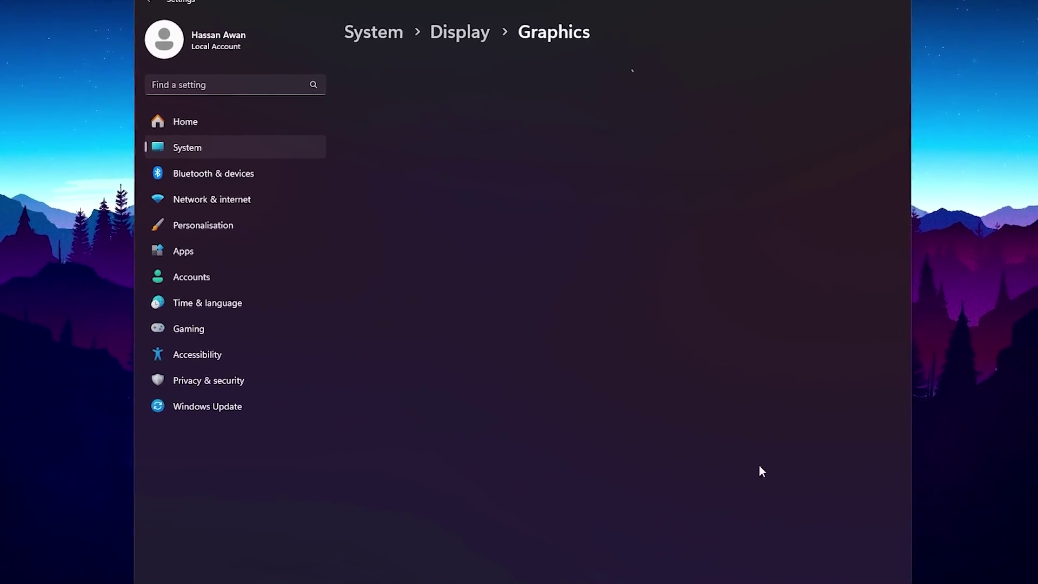
scroll(705, 278, "down", 2)
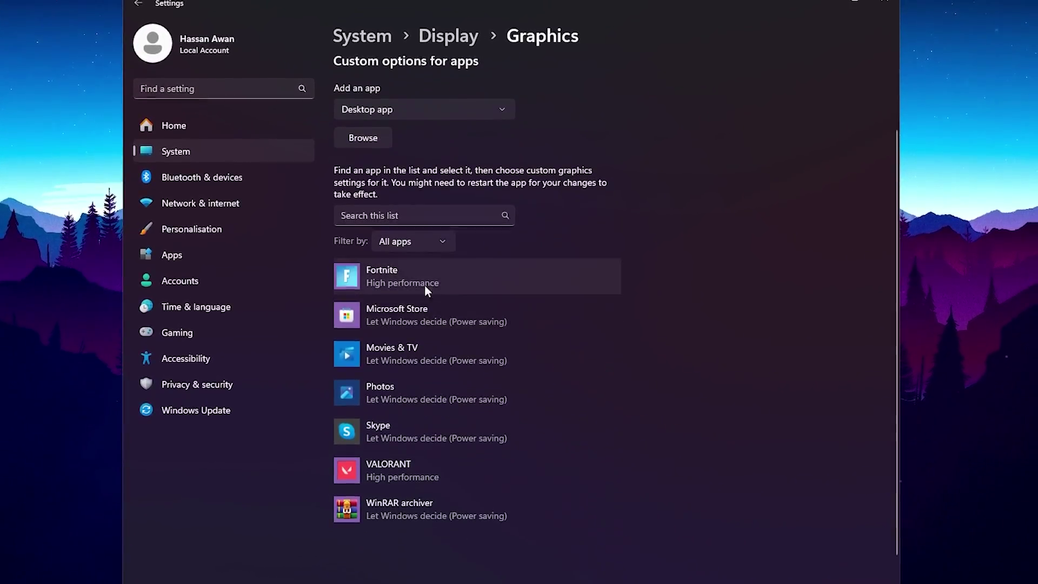
Step: Add the Wuthering Waves launcher.exe from C:\Program Files\Epic Games to the custom graphics list
left_click(371, 143)
scroll(195, 228, "down", 3)
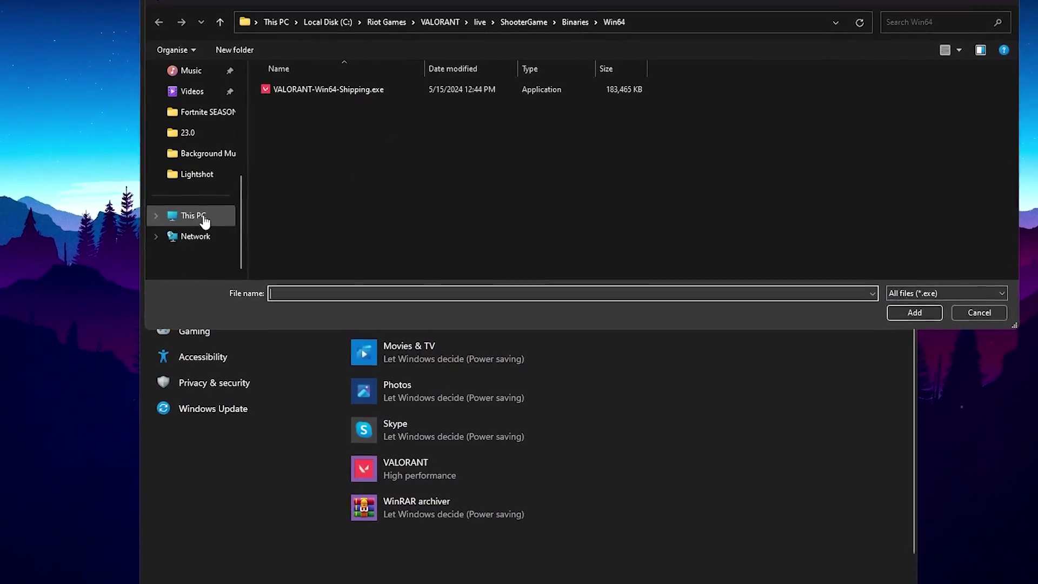
left_click(196, 220)
double_click(368, 107)
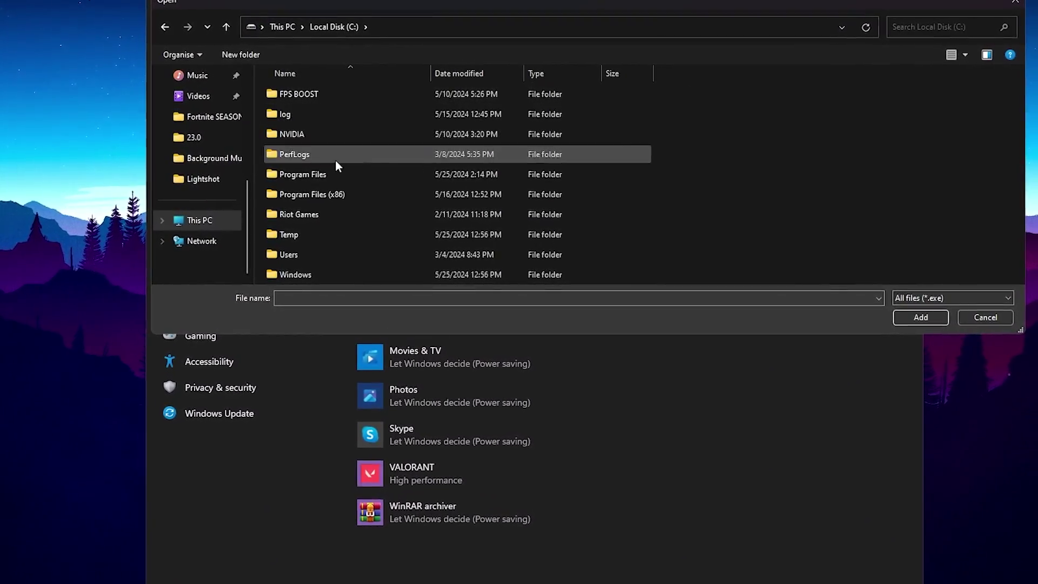
double_click(314, 173)
double_click(281, 187)
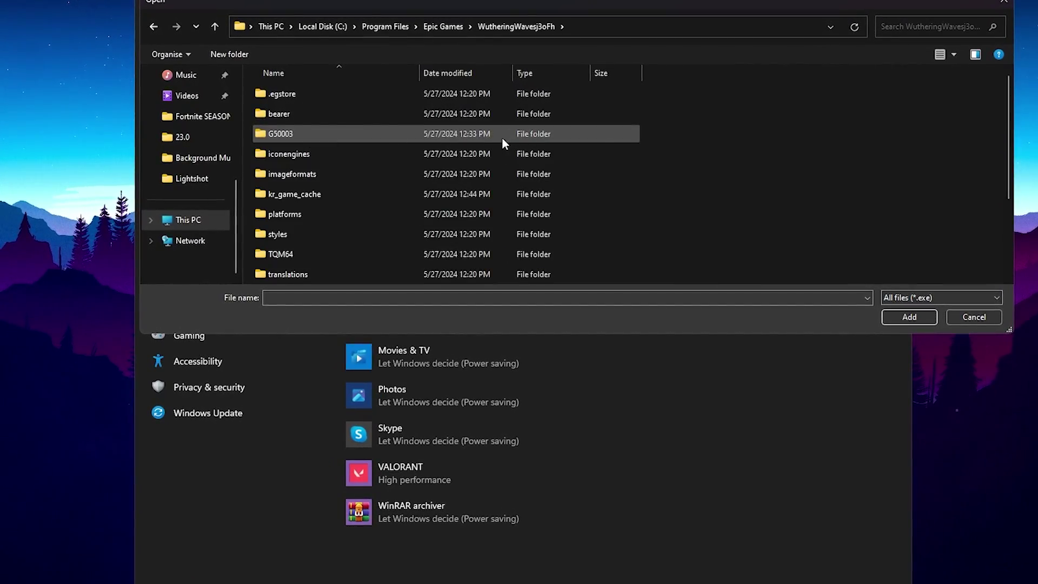
scroll(322, 153, "down", 2)
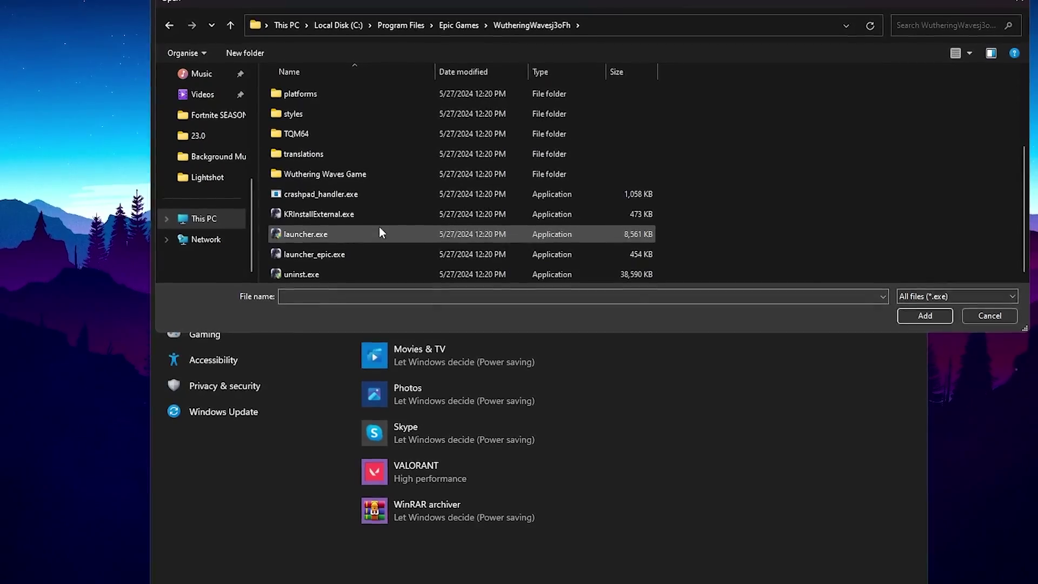
left_click(379, 233)
left_click(925, 315)
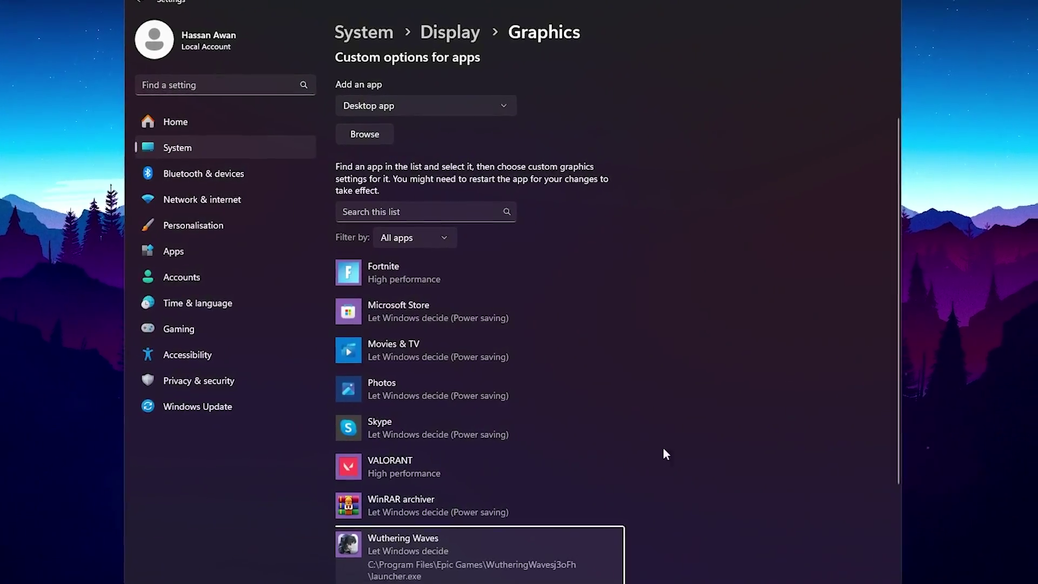
Step: Save Wuthering Waves' graphics preference as High performance and close Settings
left_click(524, 531)
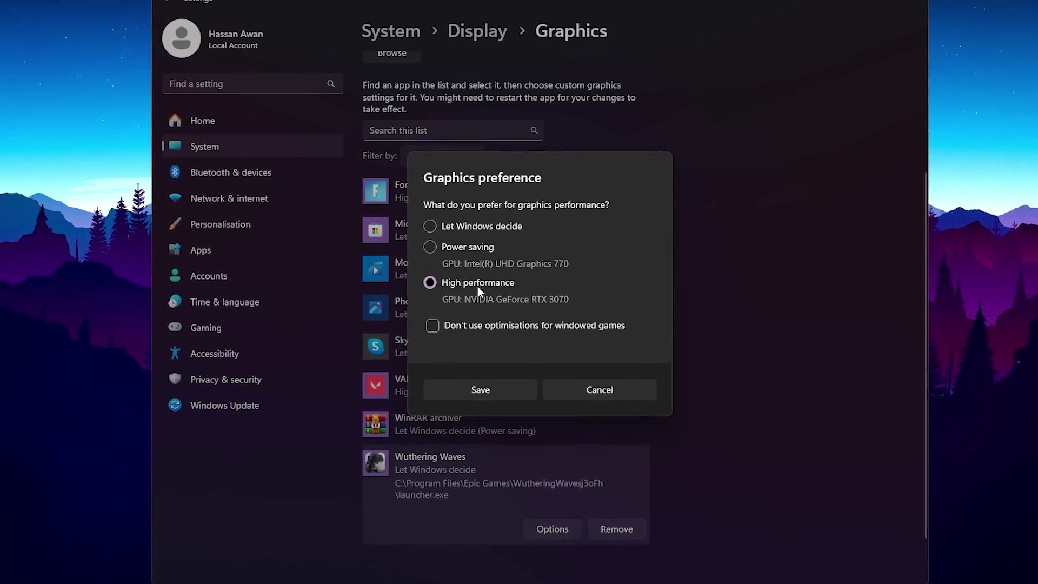
left_click(481, 396)
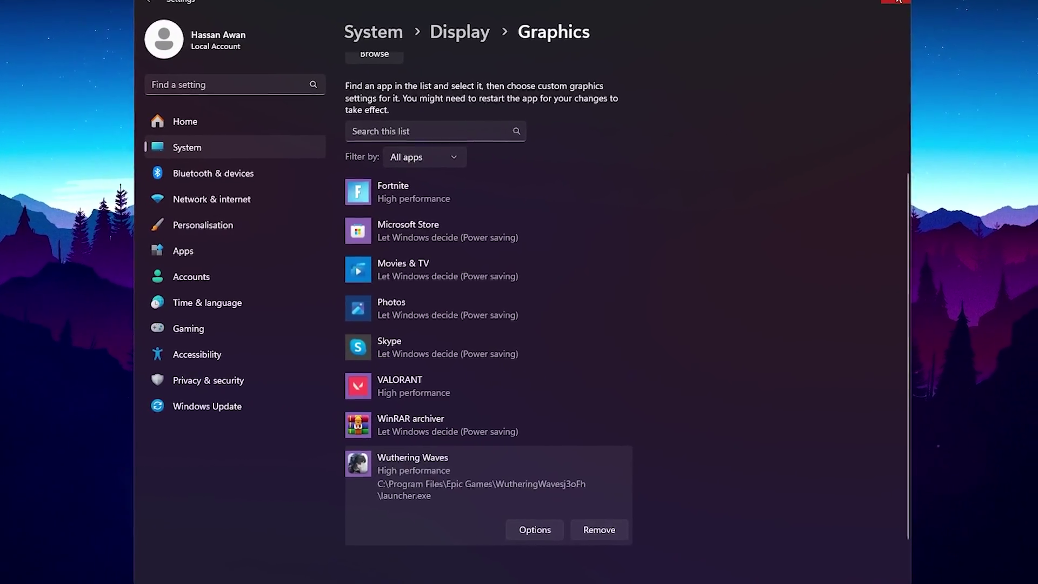
left_click(888, 2)
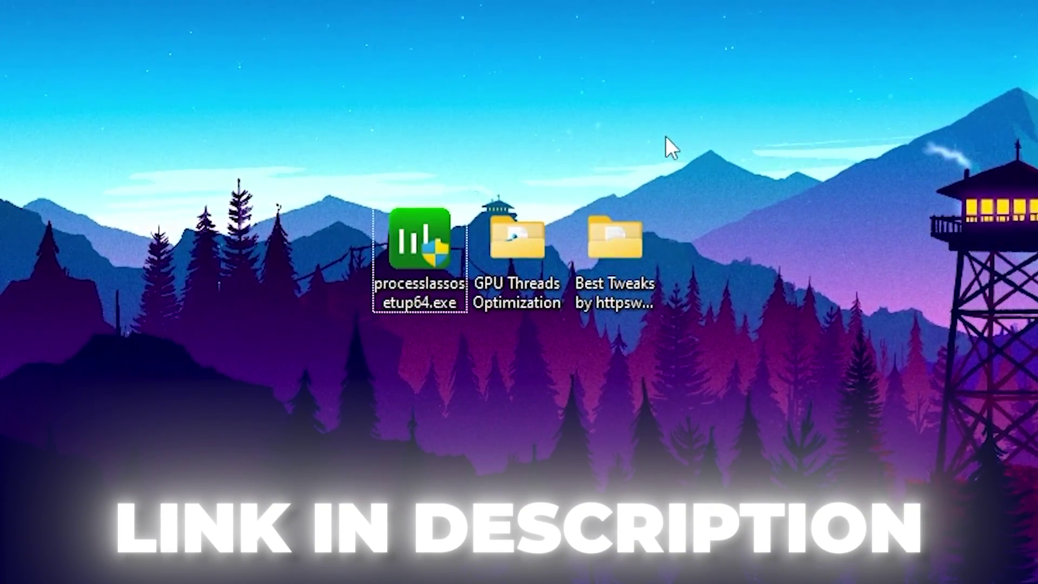
left_click_drag(276, 149, 772, 373)
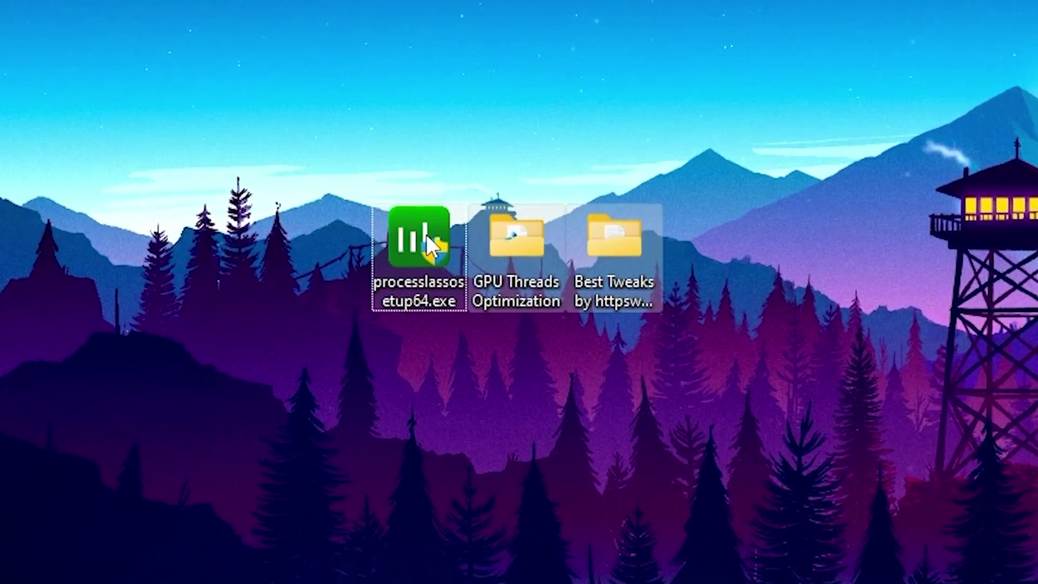
Step: Install Process Lasso in English with default components to C:\Program Files\Process Lasso
double_click(429, 238)
left_click(43, 381)
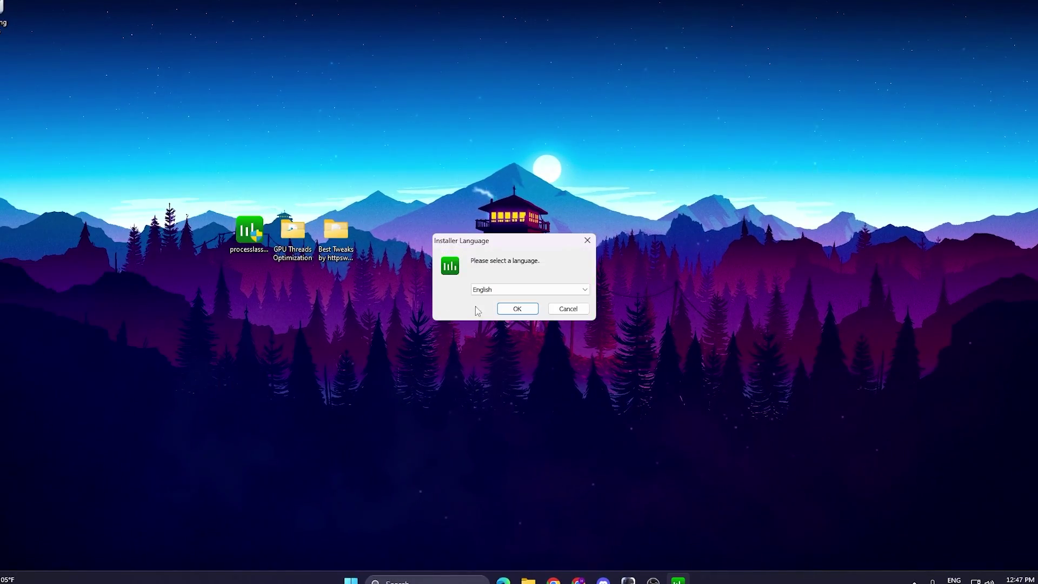
left_click(517, 309)
left_click(583, 376)
left_click(578, 374)
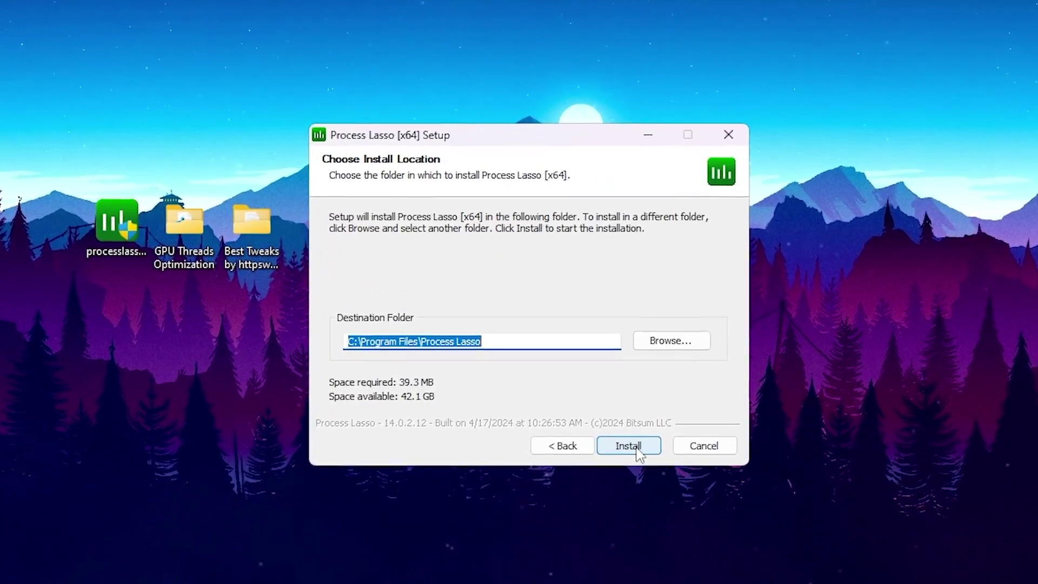
left_click(628, 446)
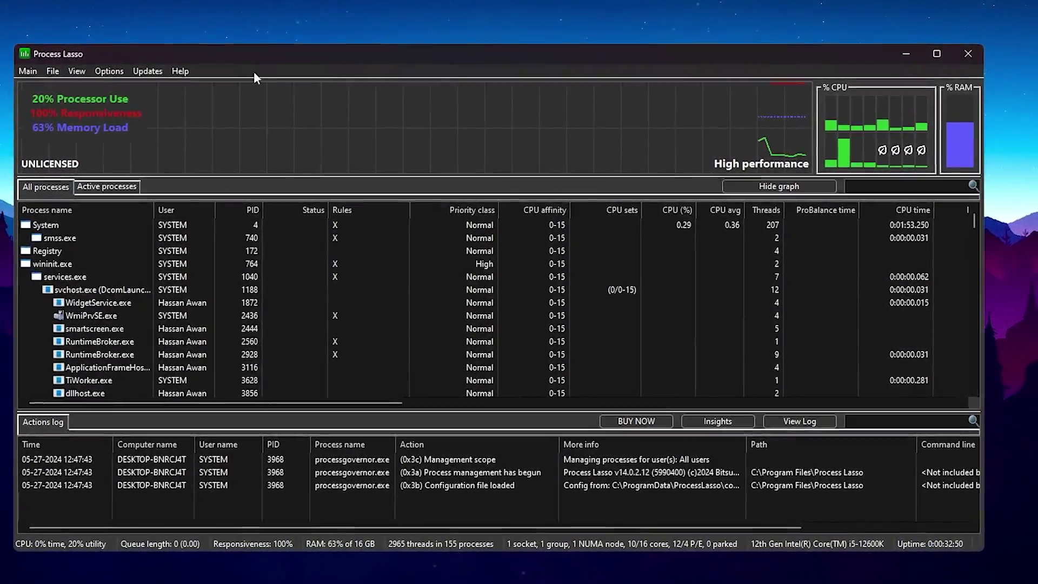
Step: Look through Process Lasso's Main menu and close it
left_click(27, 70)
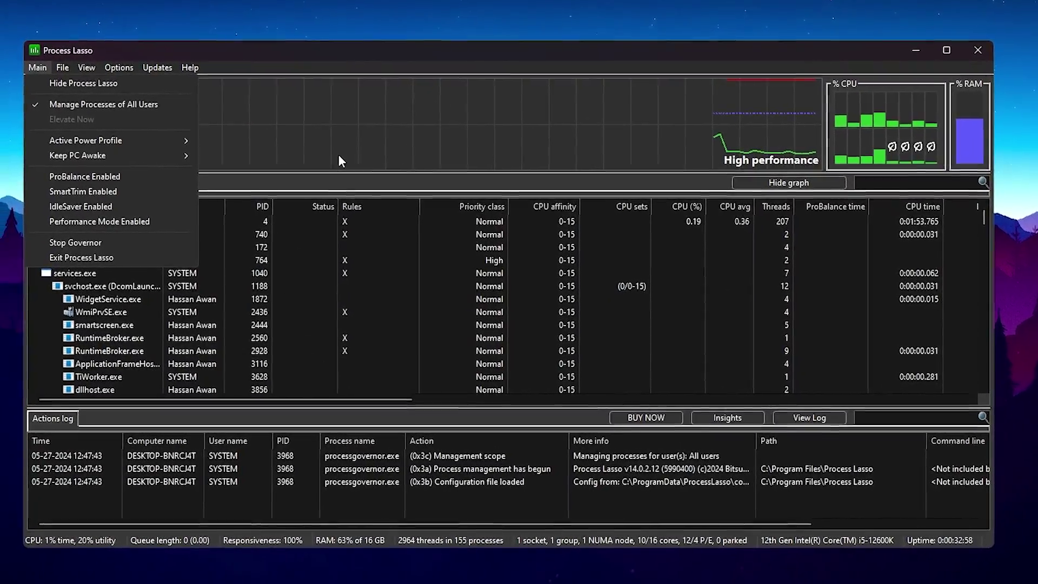
mouse_move(87, 140)
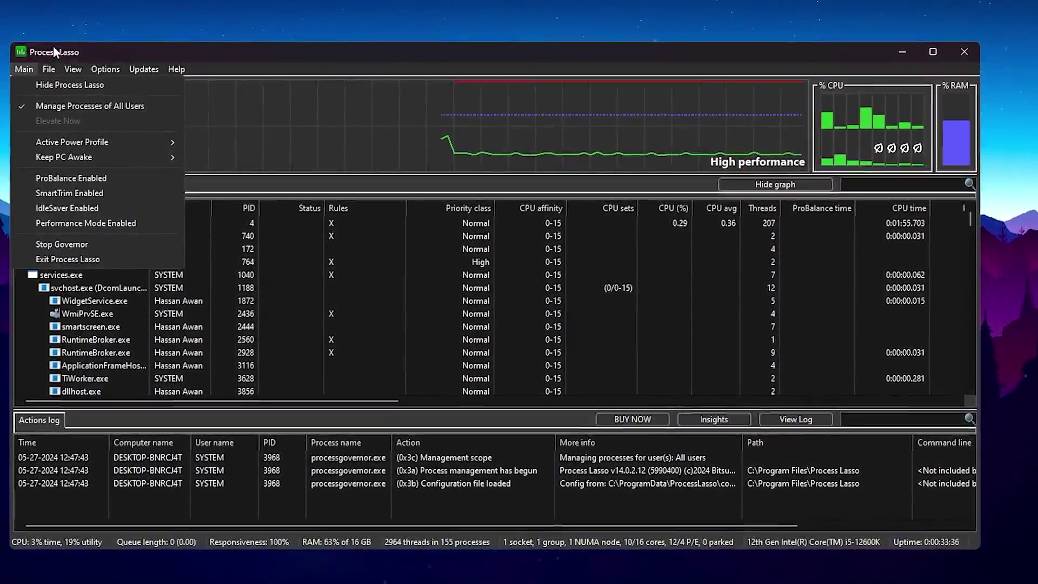
left_click(53, 47)
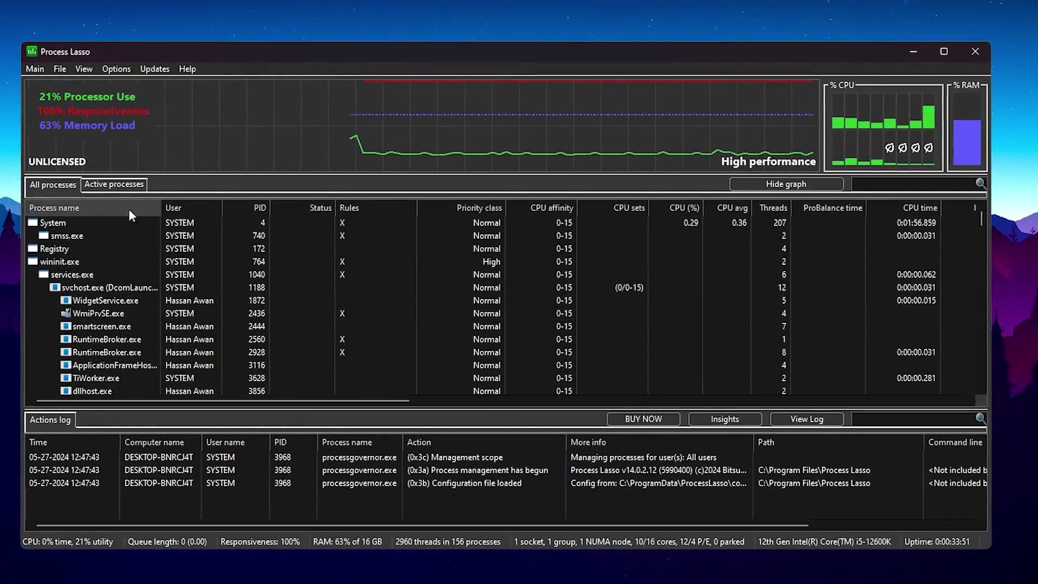
Step: In Active processes, set launcher.exe's CPU priority to always Real-time, accepting the warning
left_click(108, 185)
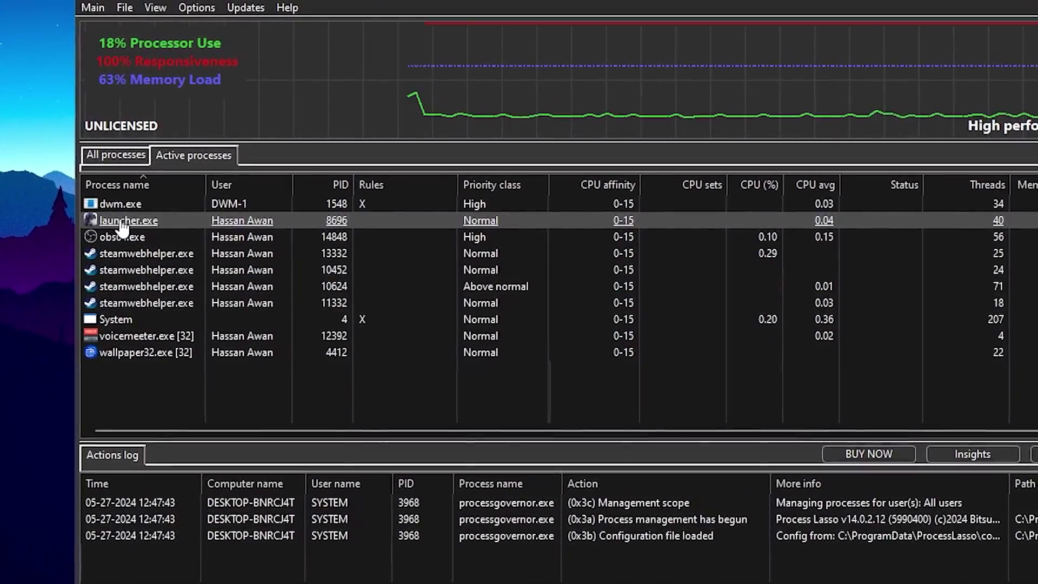
right_click(116, 220)
mouse_move(140, 228)
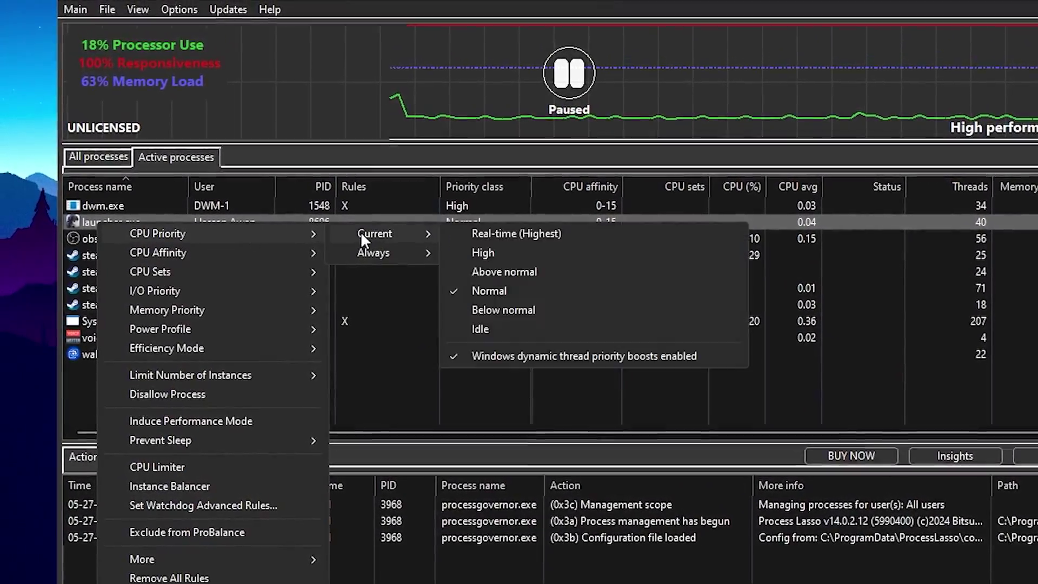
mouse_move(365, 246)
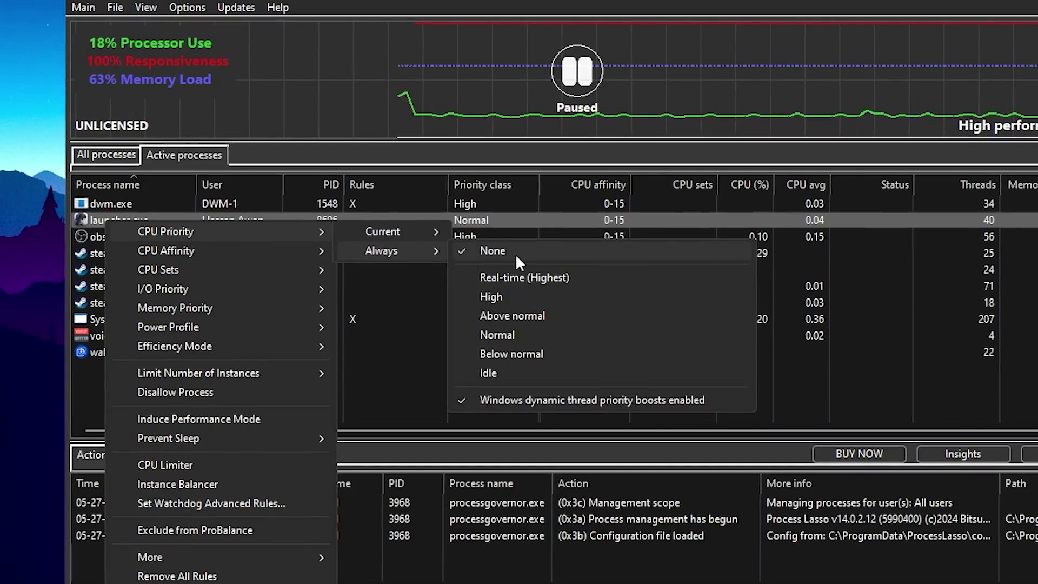
left_click(516, 277)
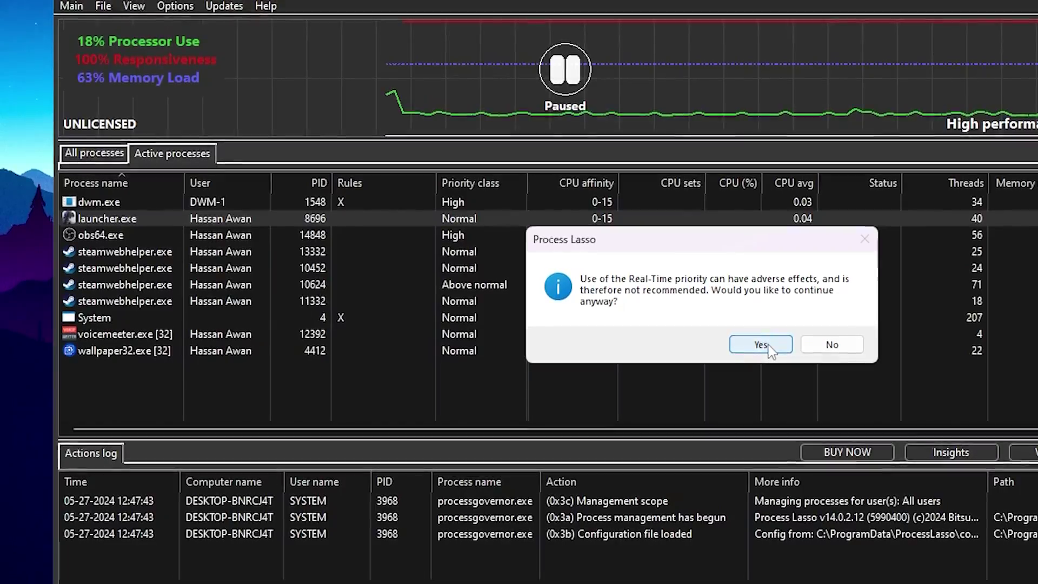
left_click(773, 341)
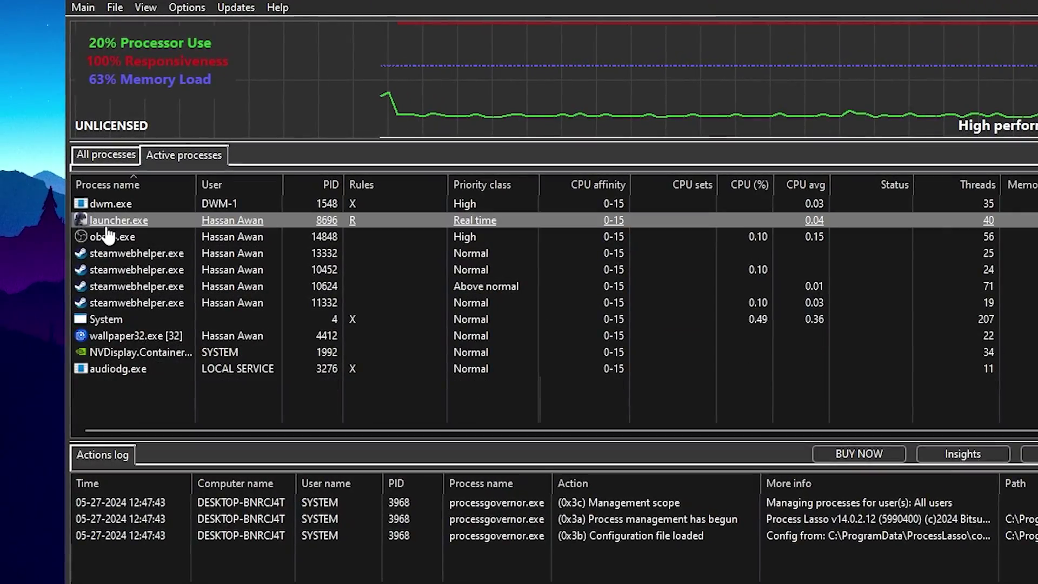
Step: Set launcher.exe's I/O priority to always High
right_click(104, 223)
mouse_move(179, 249)
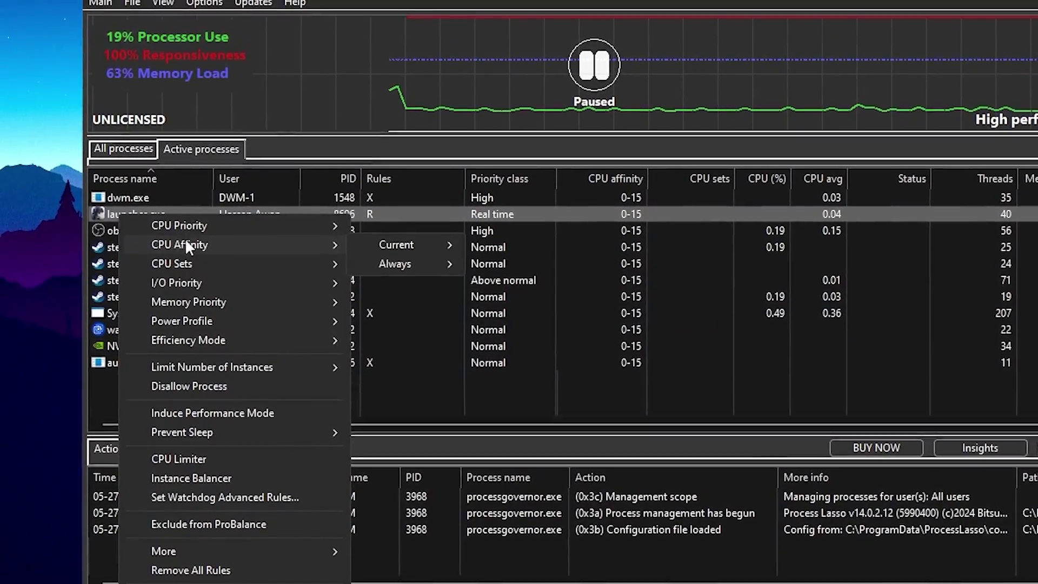
mouse_move(397, 268)
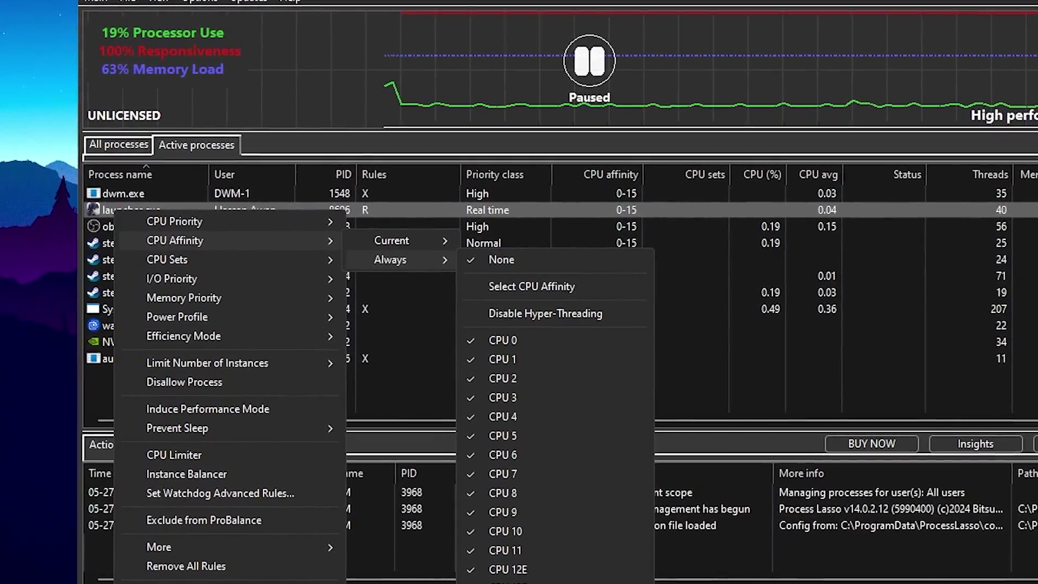
mouse_move(246, 263)
mouse_move(141, 286)
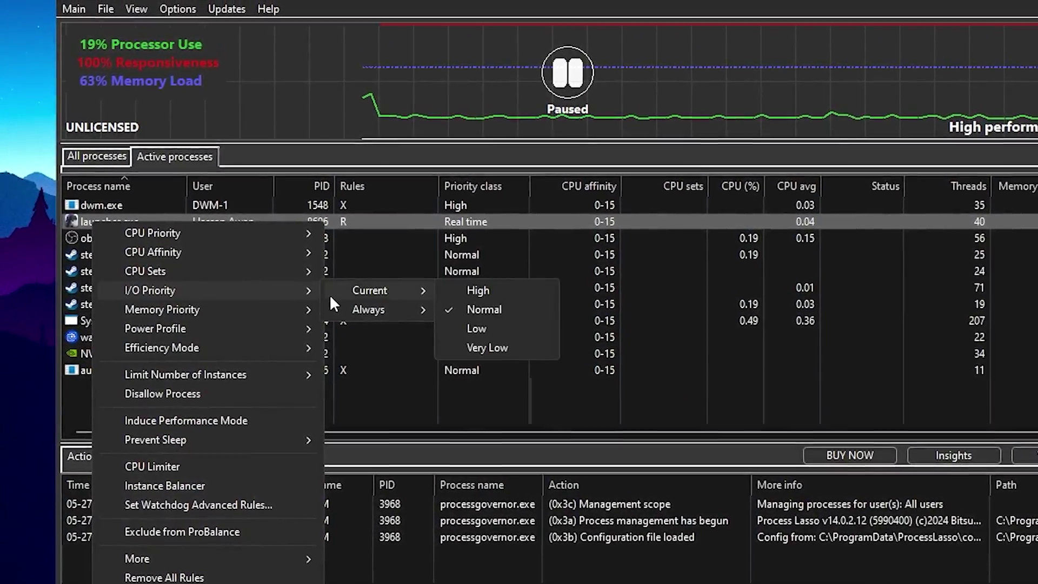
mouse_move(414, 303)
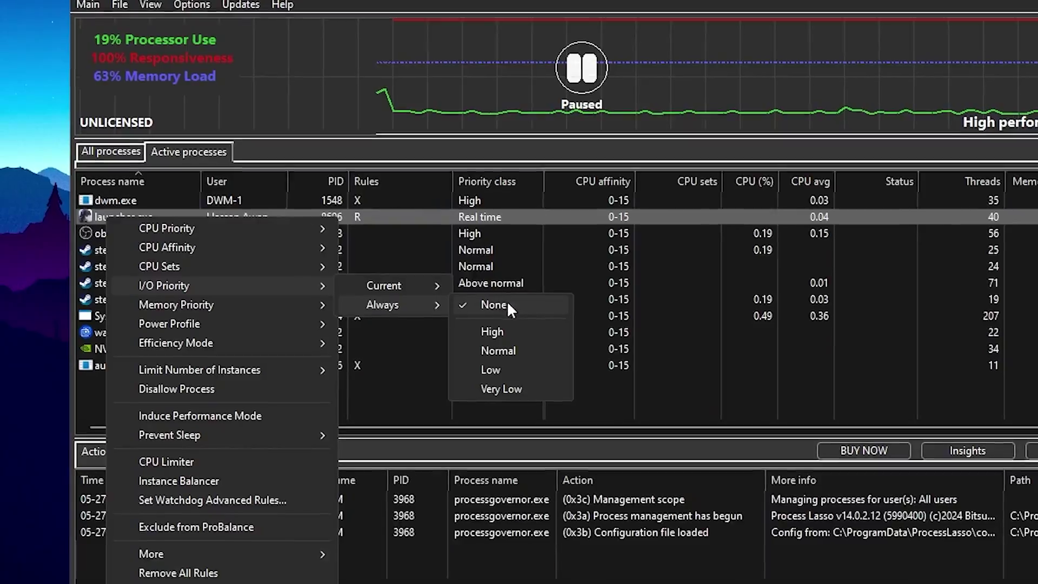
left_click(496, 329)
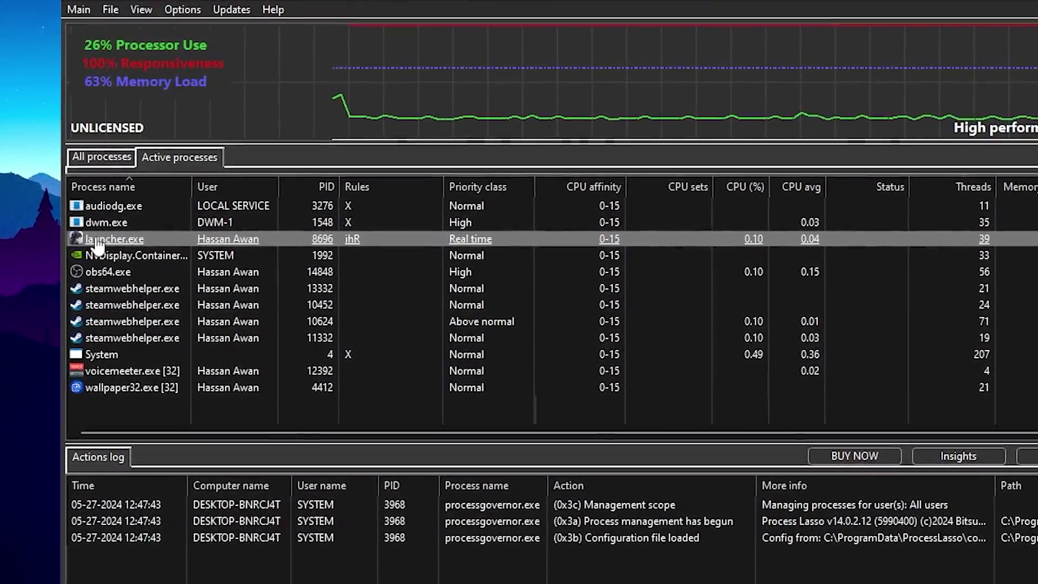
Step: Reopen launcher.exe's context menu to reach its Power Profile options
right_click(97, 242)
mouse_move(176, 254)
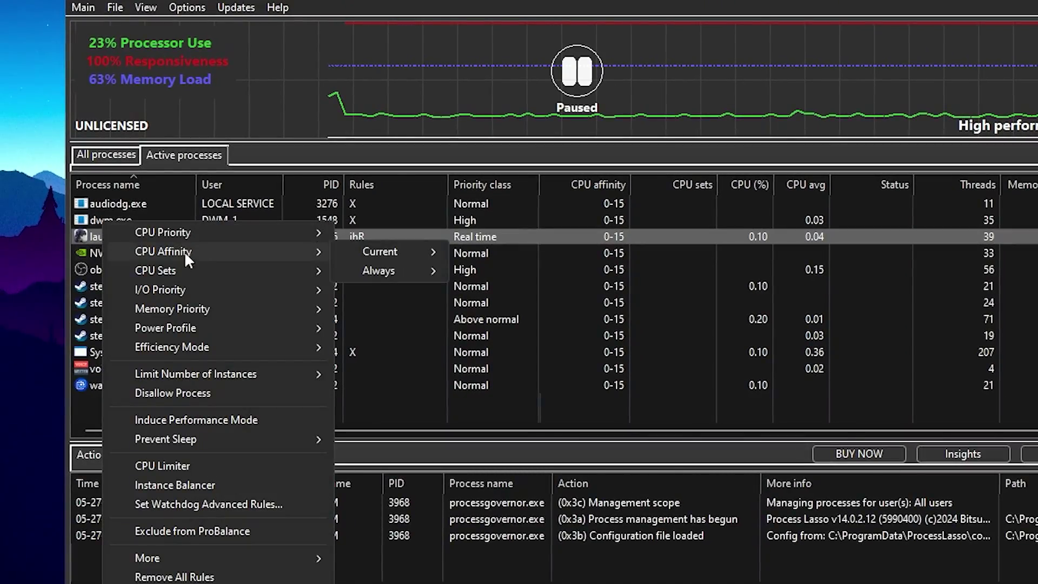
mouse_move(213, 324)
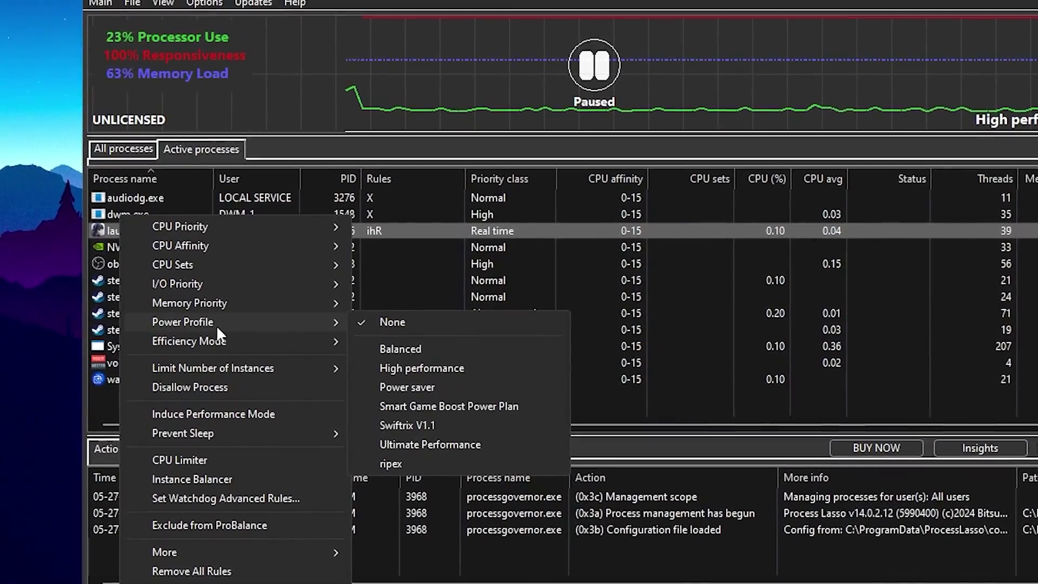
Step: Set launcher.exe to always use High performance power and Hard Throttle to No throttle
left_click(401, 375)
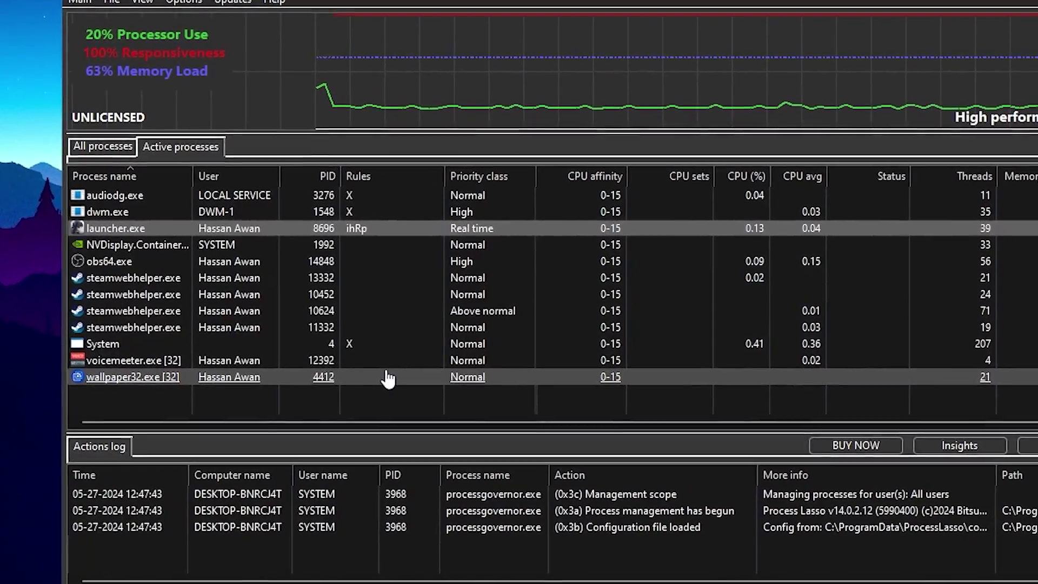
right_click(98, 237)
mouse_move(249, 272)
mouse_move(180, 458)
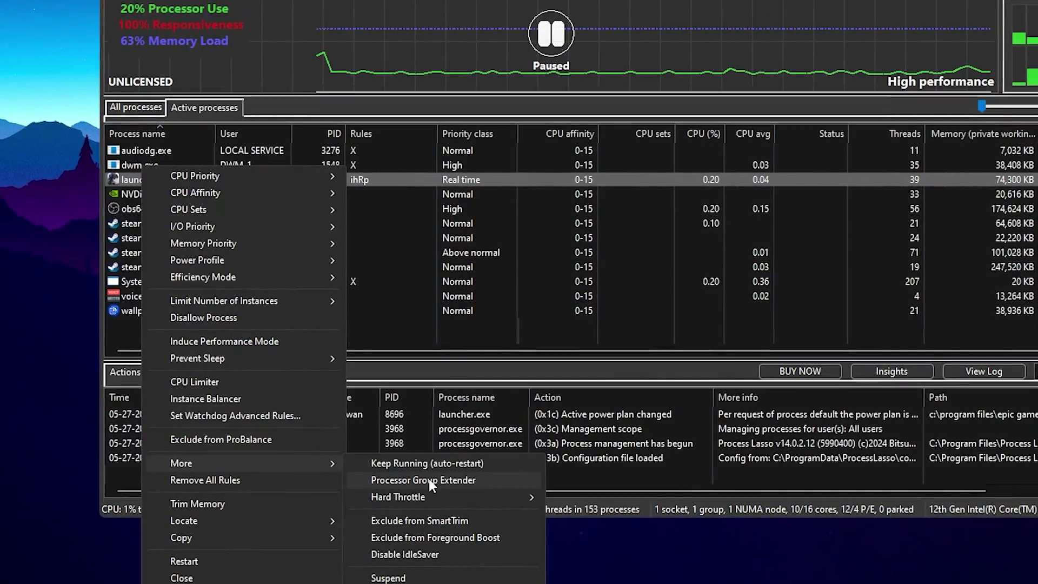
mouse_move(584, 511)
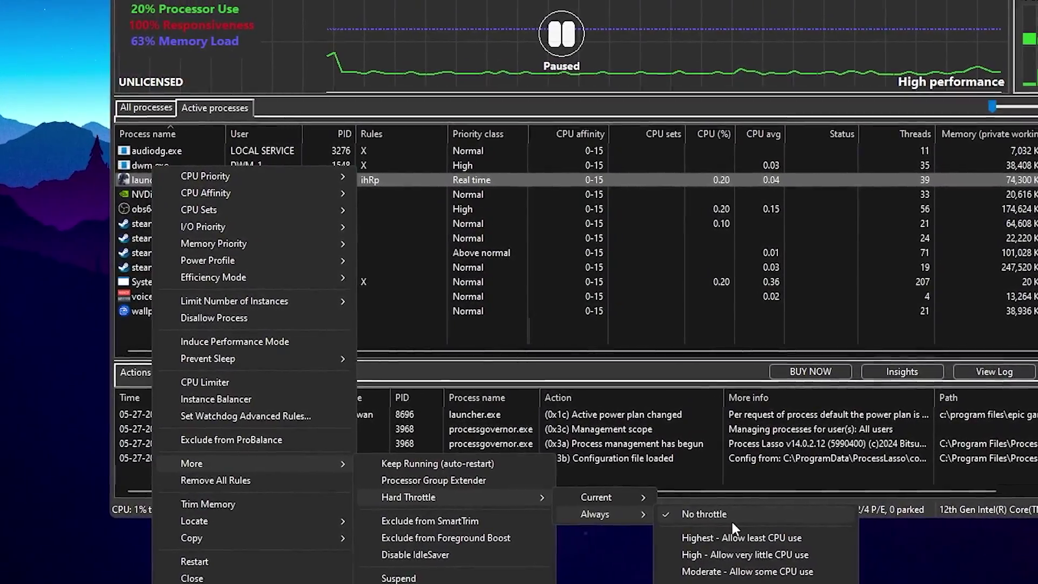
left_click(730, 513)
Step: Disable IdleSaver for launcher.exe in Process Lasso
right_click(135, 169)
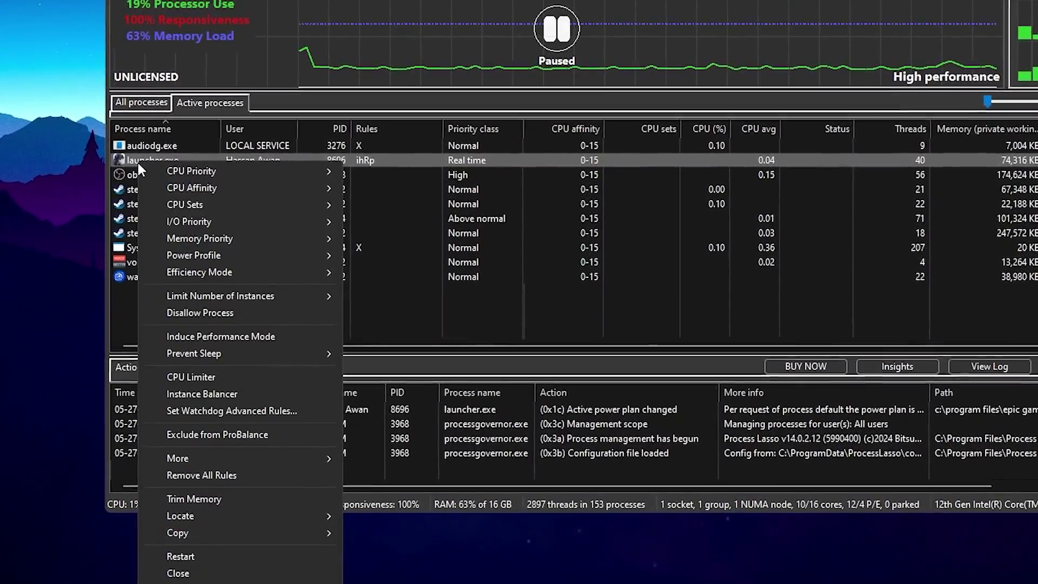
mouse_move(187, 458)
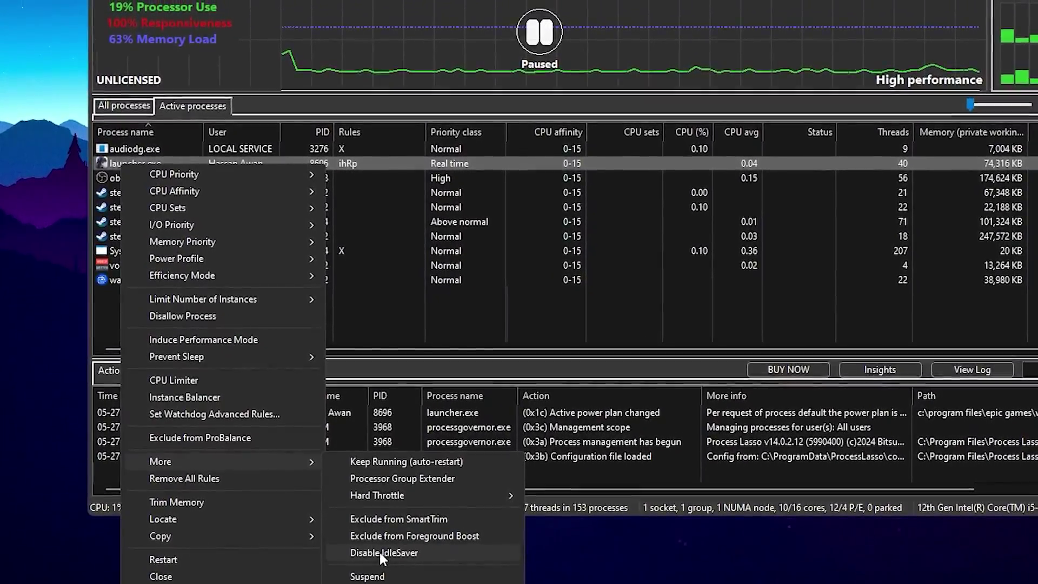
left_click(357, 551)
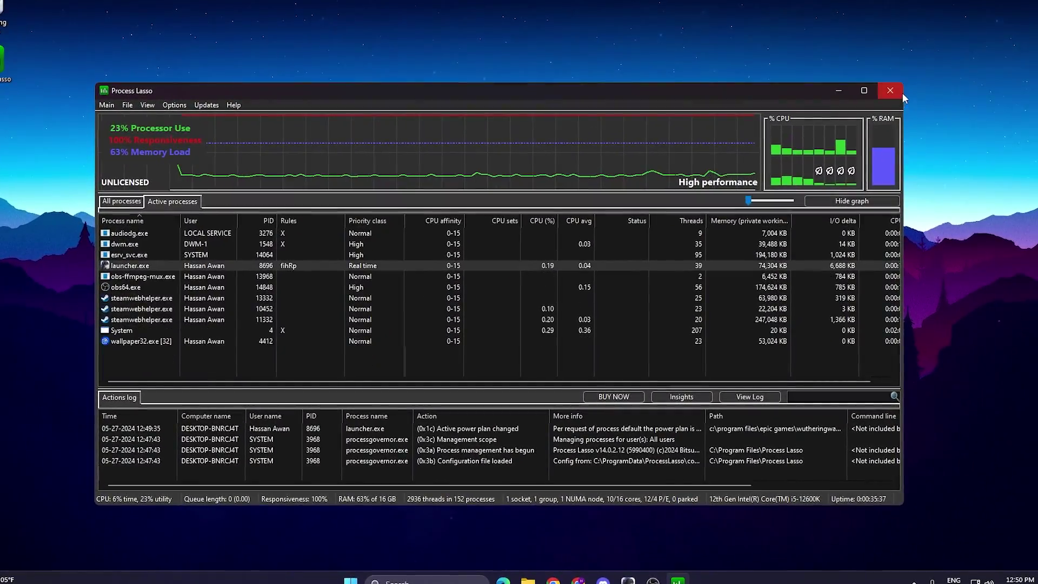
Step: Close Process Lasso and open the GPU Threads Optimization folder on the desktop
left_click(899, 92)
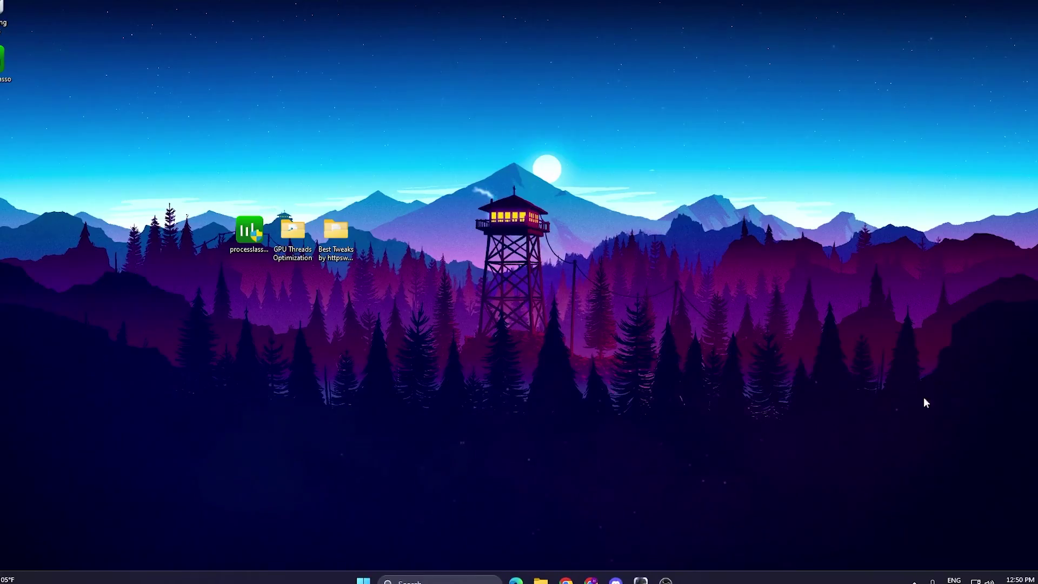
left_click(920, 578)
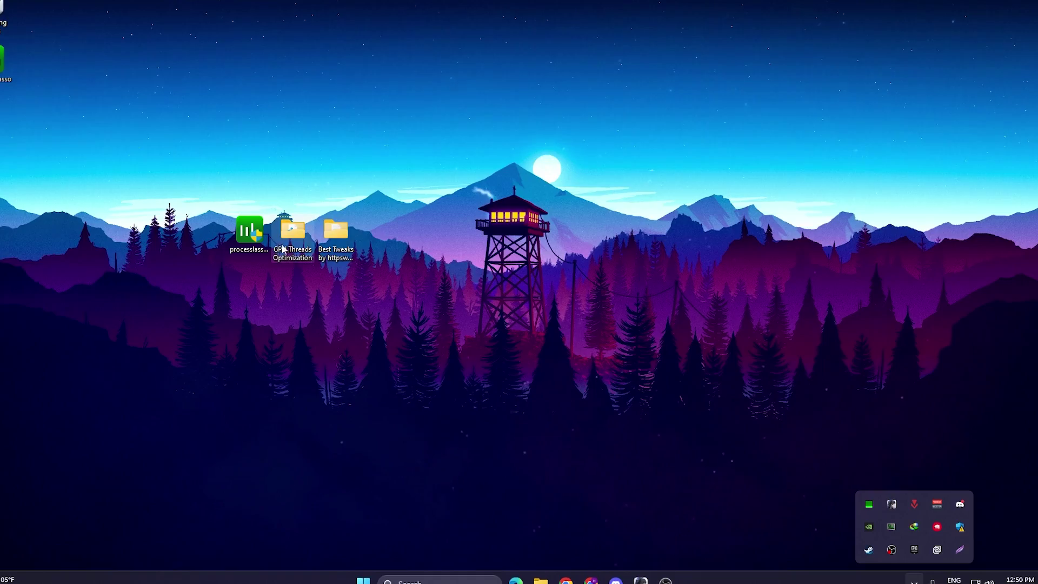
left_click(291, 236)
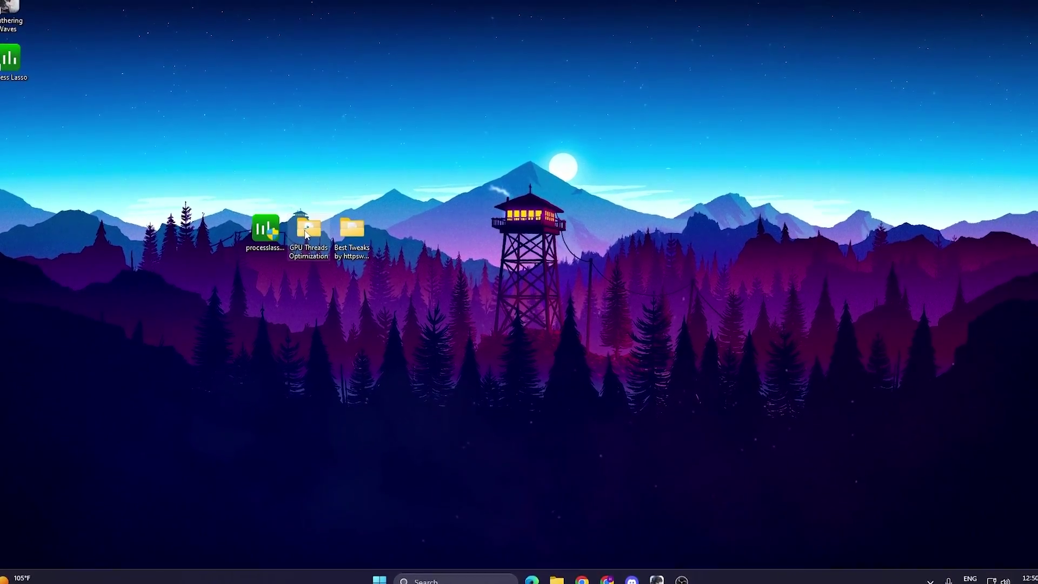
double_click(305, 233)
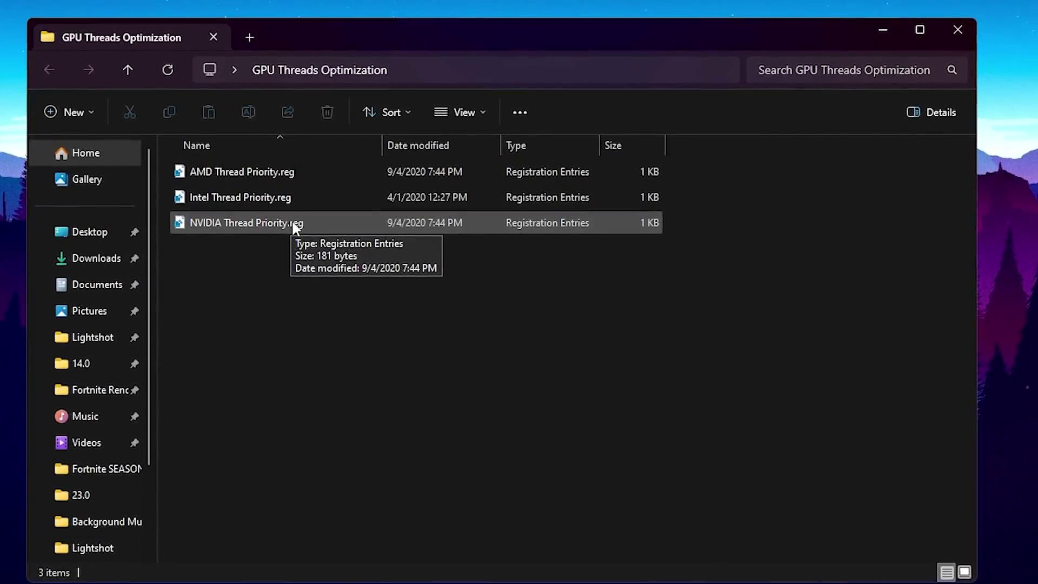
Step: Merge NVIDIA Thread Priority.reg into the registry, then close the folder
left_click(252, 219)
double_click(254, 229)
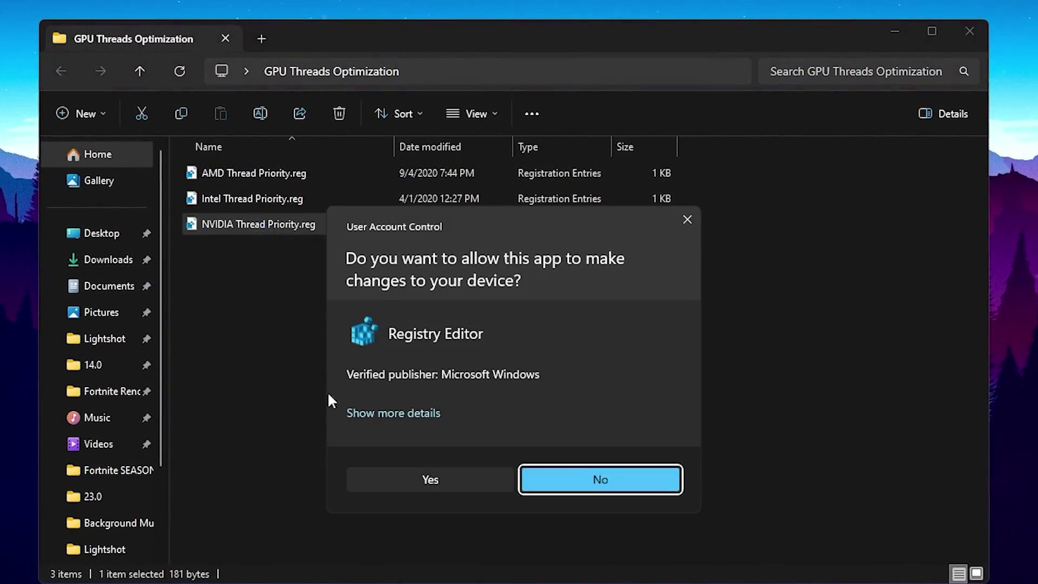
left_click(426, 473)
left_click(735, 255)
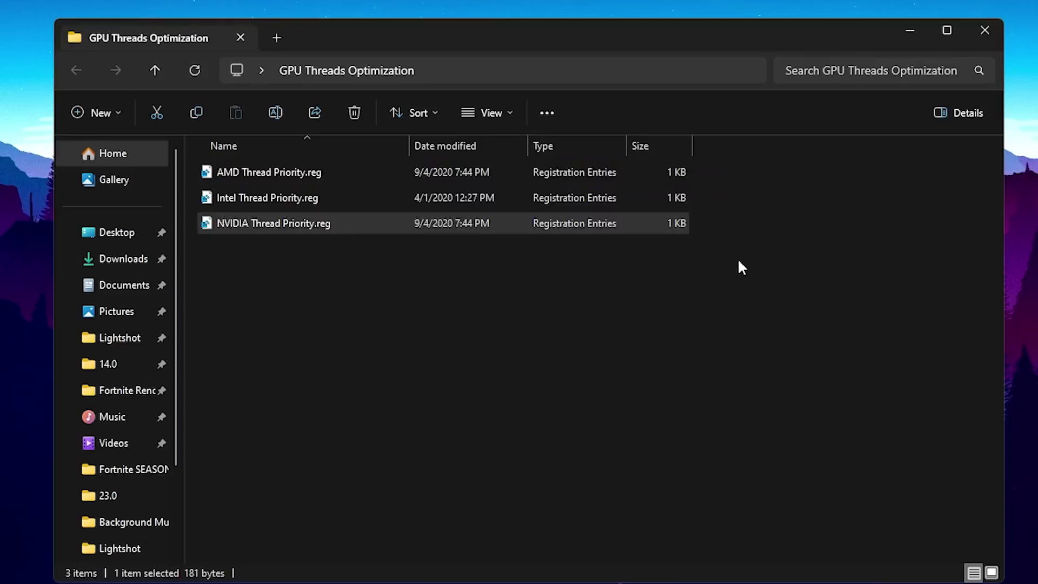
left_click(782, 235)
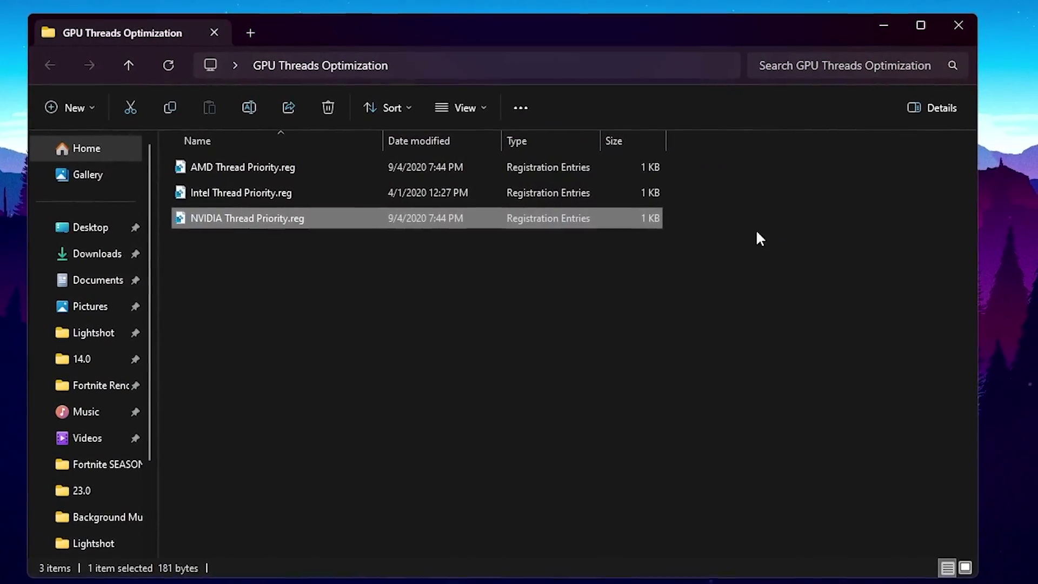
left_click(960, 33)
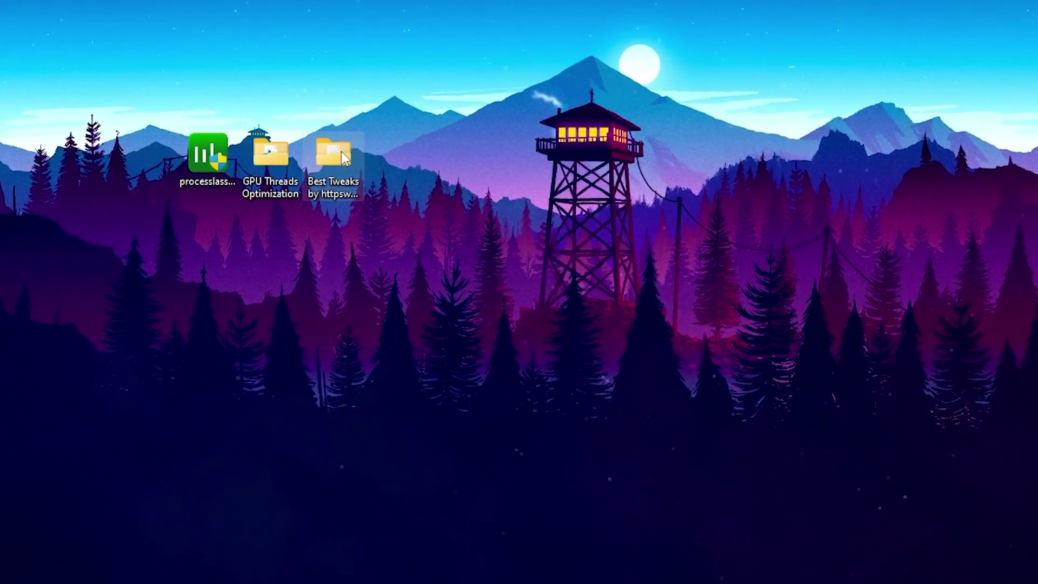
Step: Merge the Windows 10 disable most of ads.reg from Advertising and Sponsored Apps
double_click(347, 164)
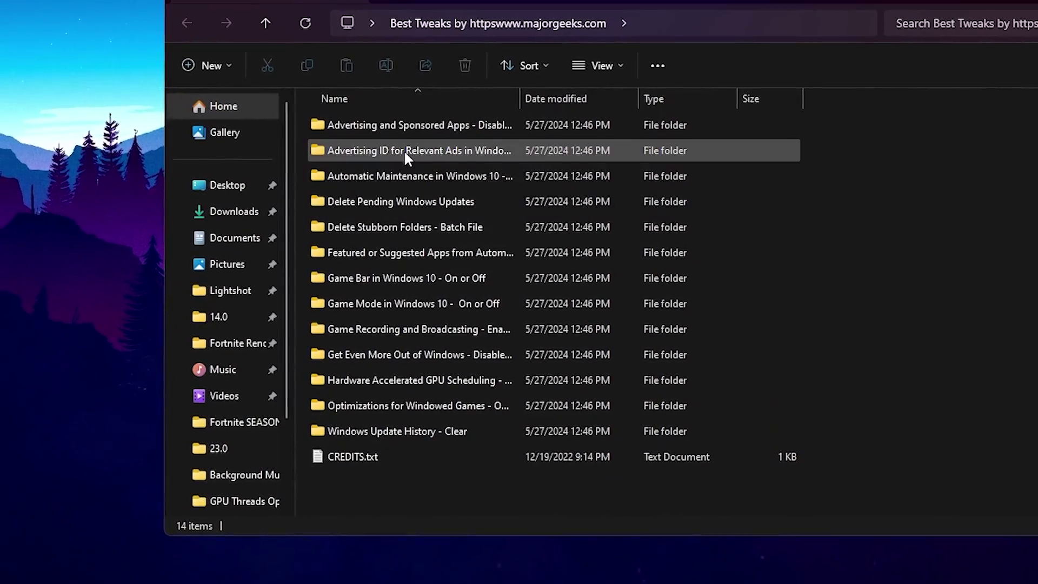
left_click(379, 131)
double_click(388, 133)
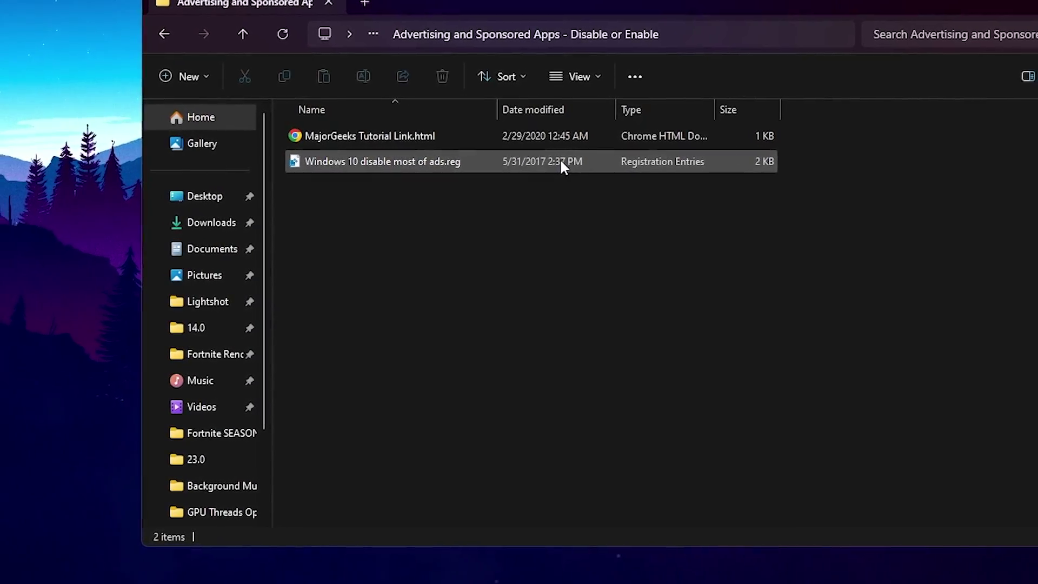
double_click(417, 158)
left_click(543, 437)
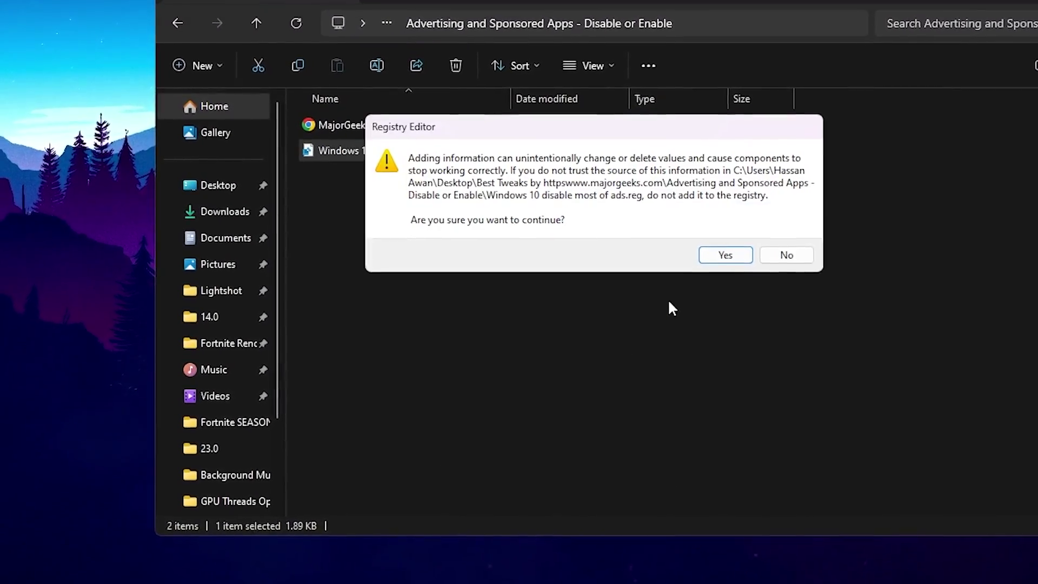
left_click(734, 256)
left_click(795, 240)
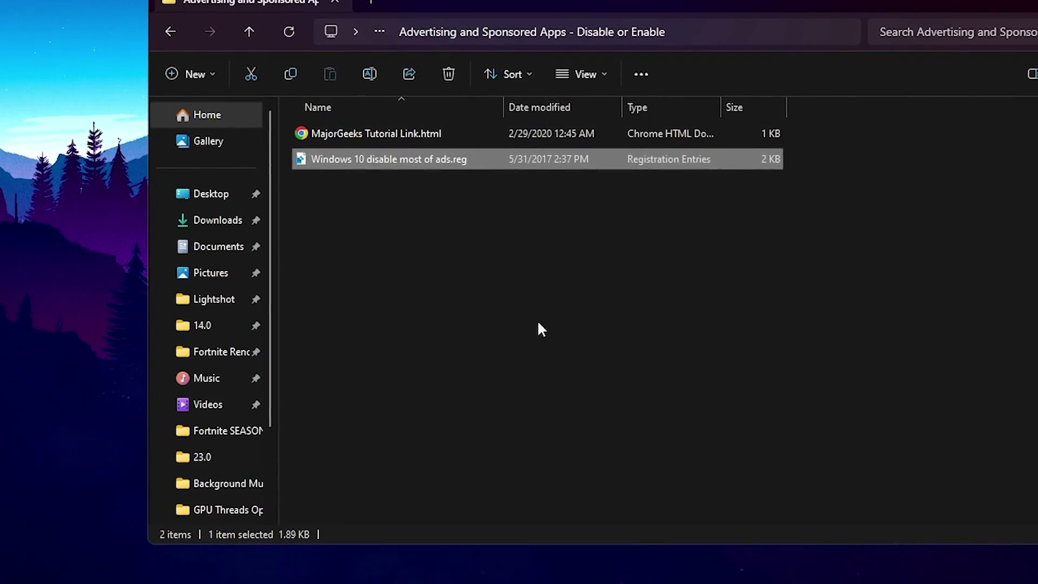
key("alt+Left")
Step: Merge Disable Advertising ID for Relevant Ads.reg and return to Best Tweaks
double_click(373, 158)
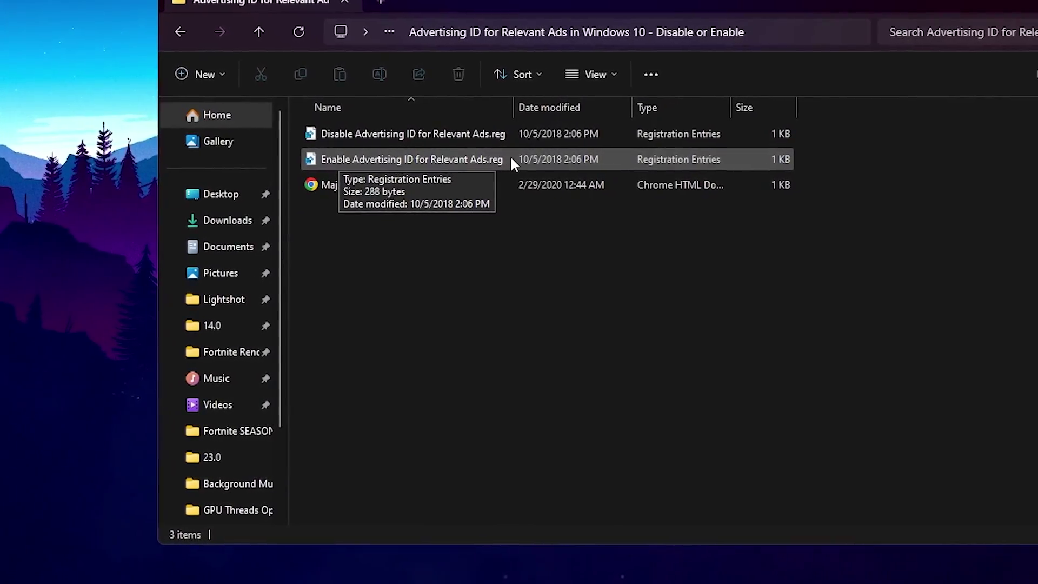
double_click(363, 132)
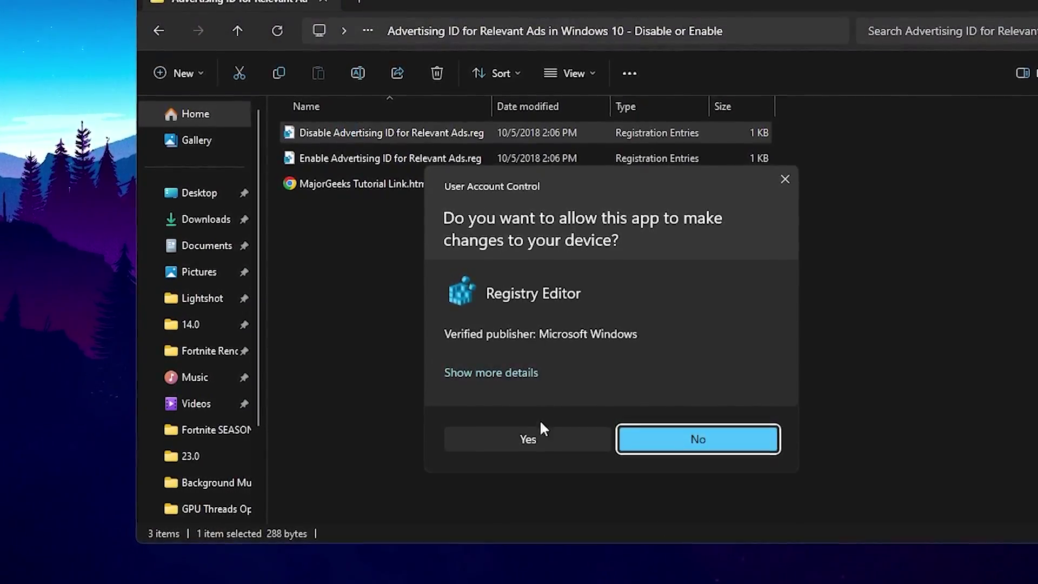
left_click(528, 439)
left_click(709, 268)
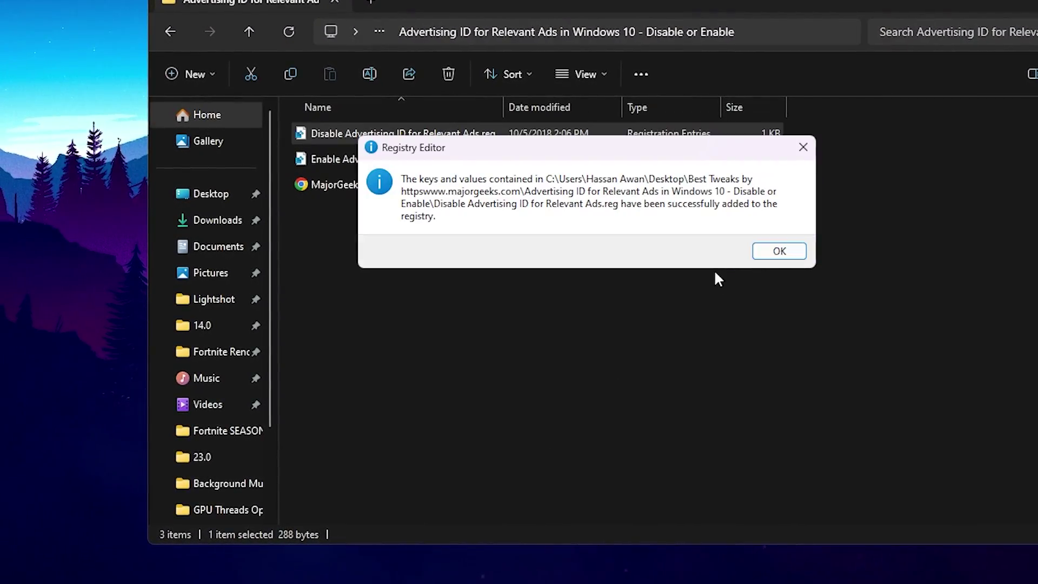
left_click(780, 250)
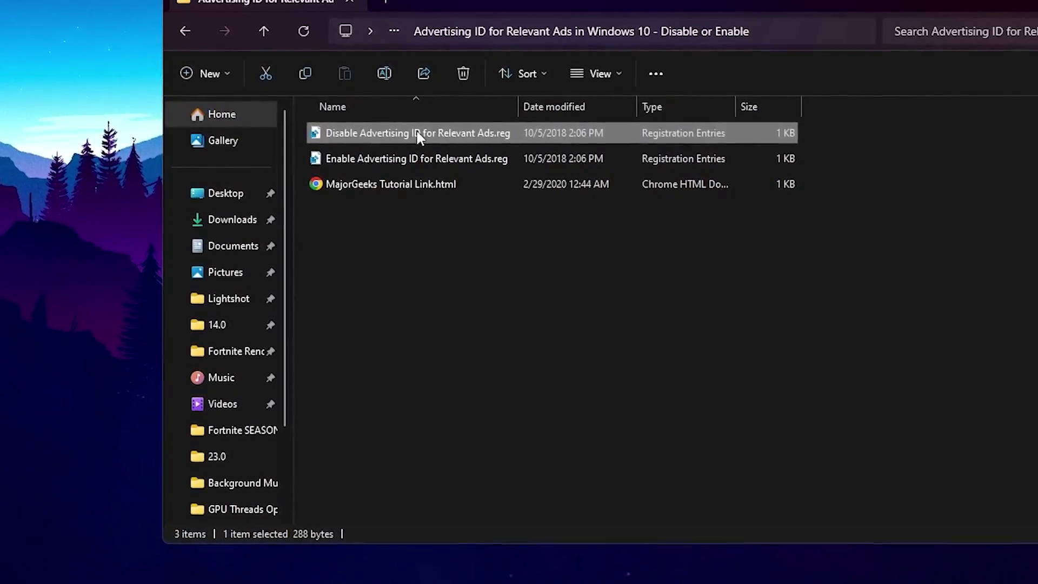
key("alt+Left")
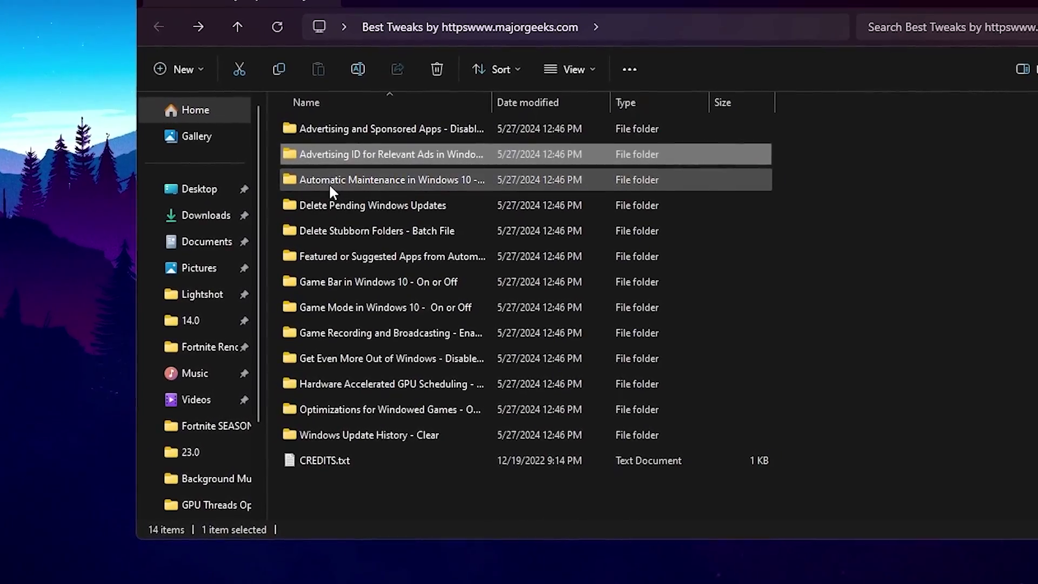
Step: Merge Disable Automatic Maintenance.reg from the Automatic Maintenance in Windows 10 folder
double_click(346, 180)
double_click(368, 135)
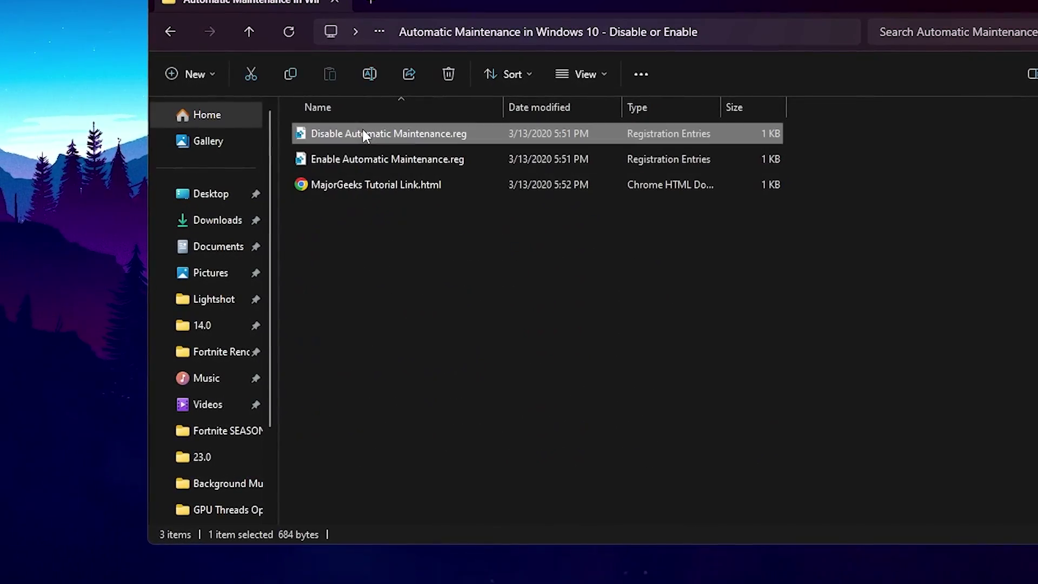
left_click(559, 440)
left_click(725, 257)
key("alt+Left")
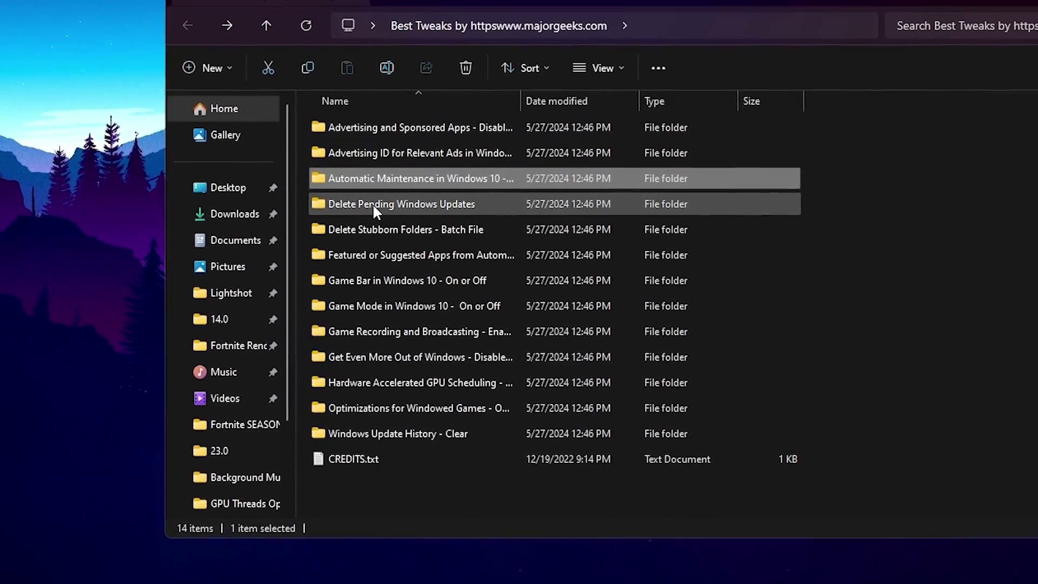
Step: Look through the Pending Updates, Stubborn Folders, Suggested Apps, Game Bar, Game Mode, Game Recording folders
double_click(405, 206)
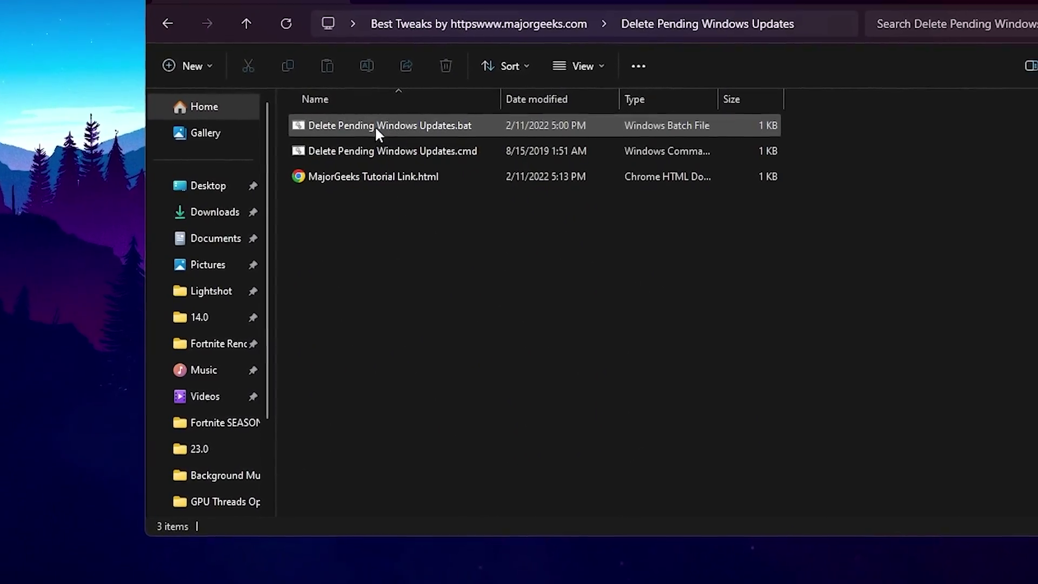
key("alt+Left")
double_click(346, 233)
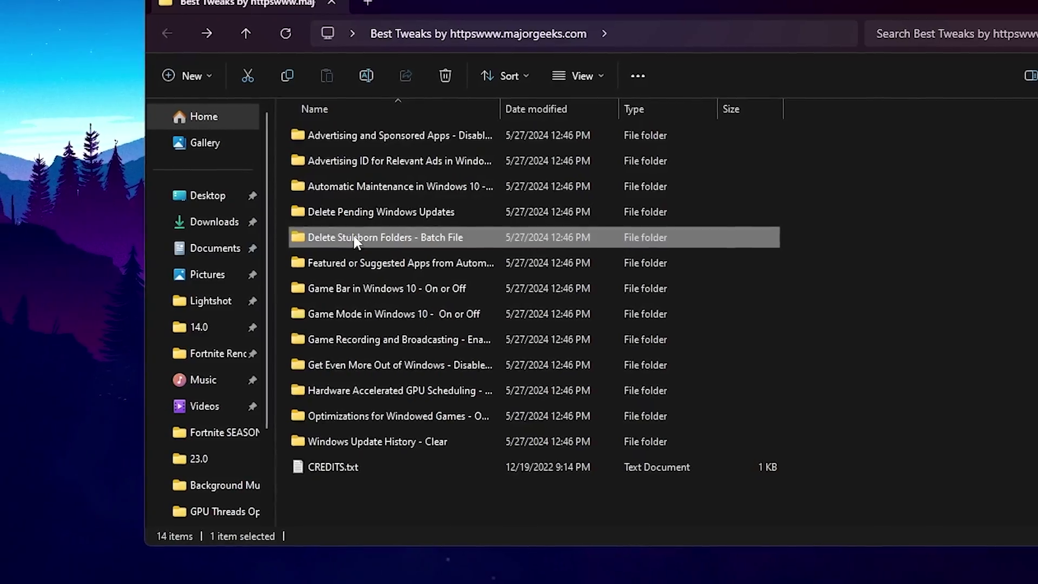
key("alt+Left")
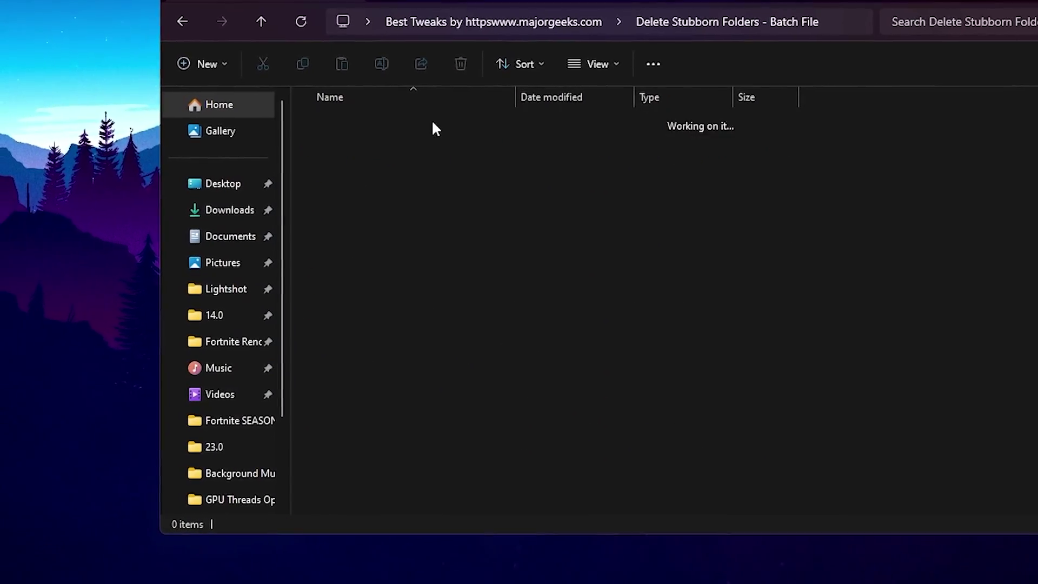
double_click(457, 260)
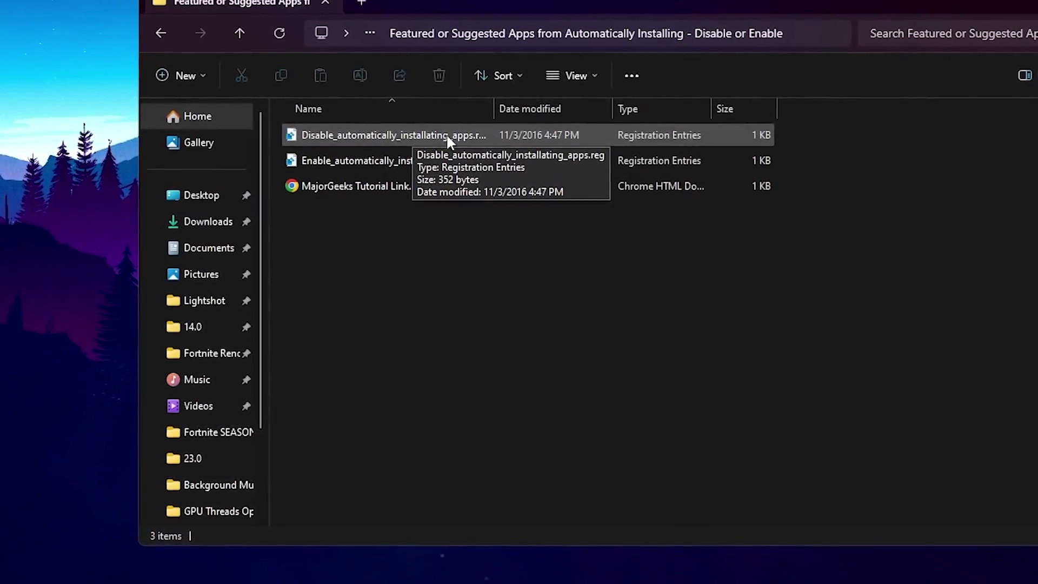
key("alt+Left")
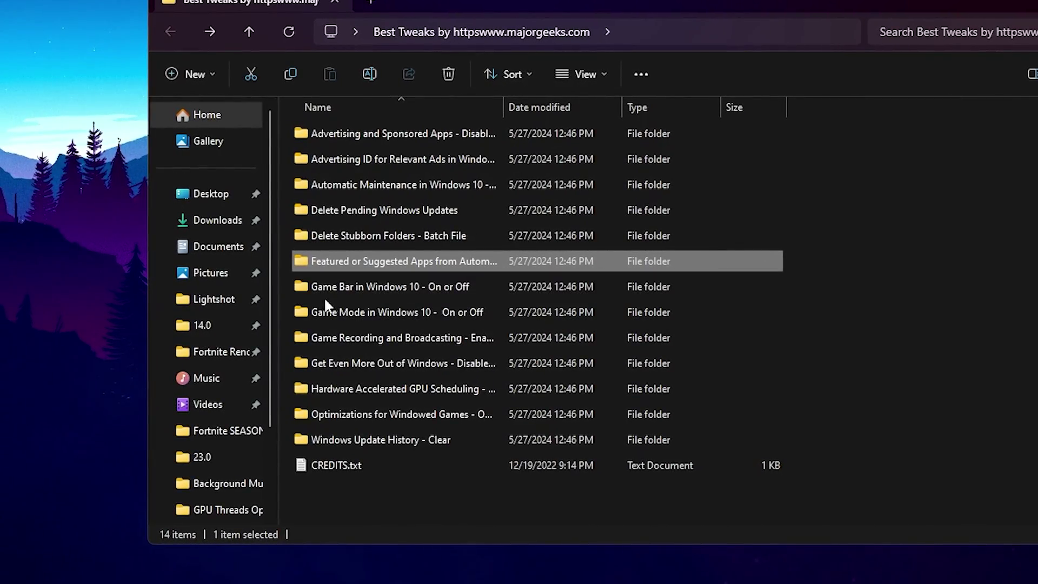
double_click(364, 286)
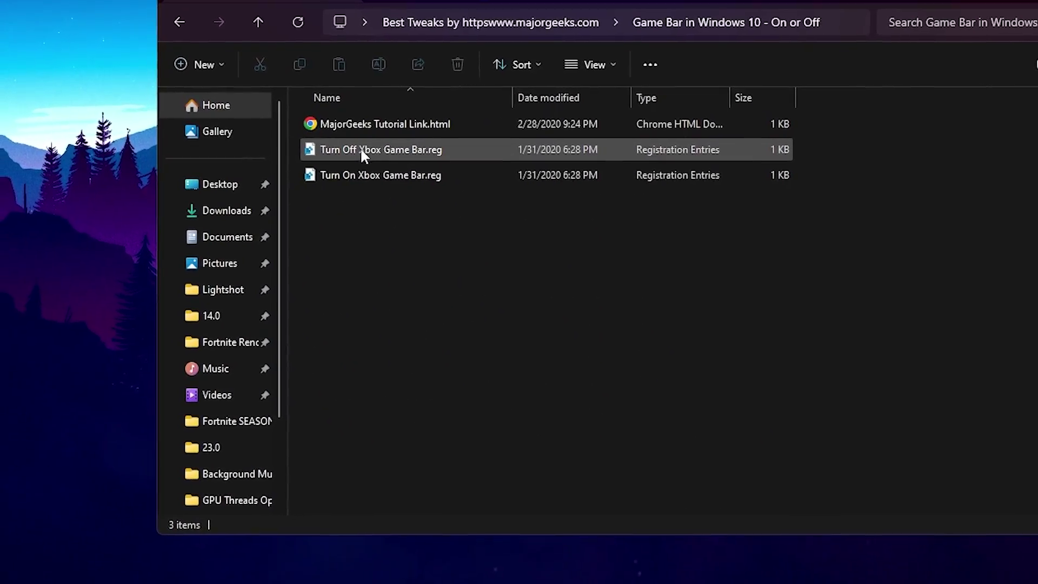
key("alt+Left")
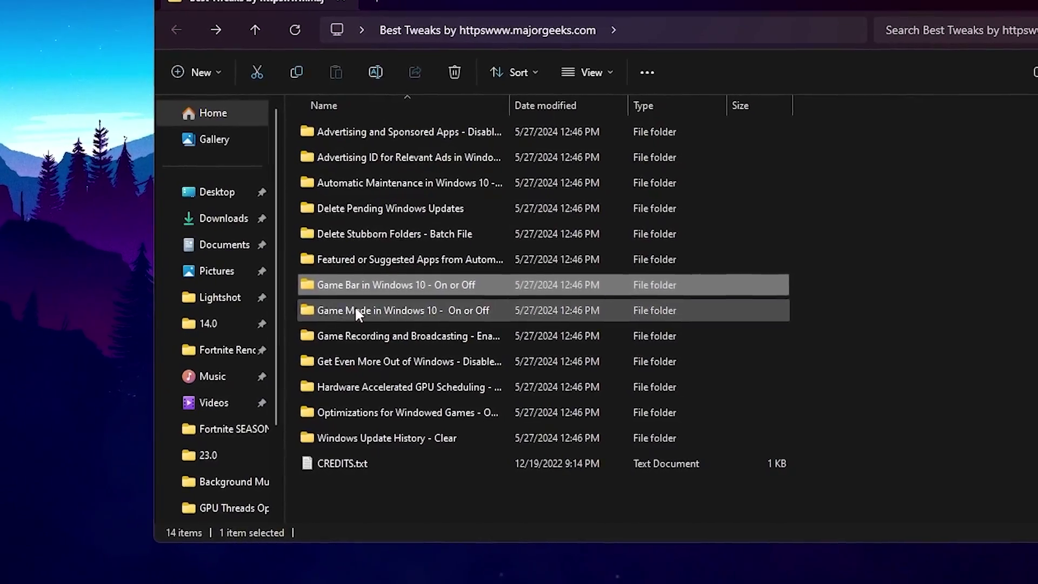
double_click(361, 306)
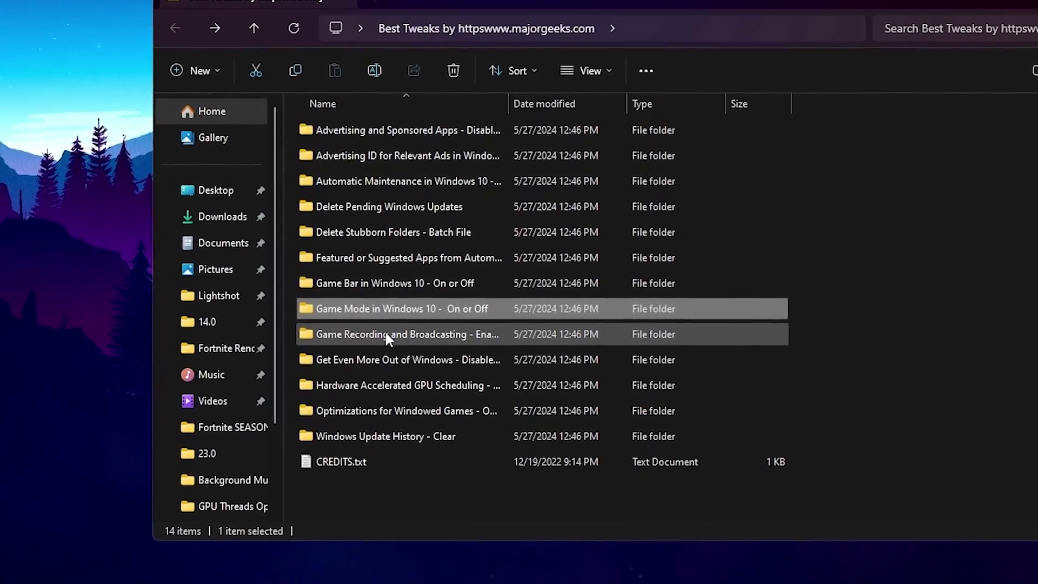
double_click(378, 336)
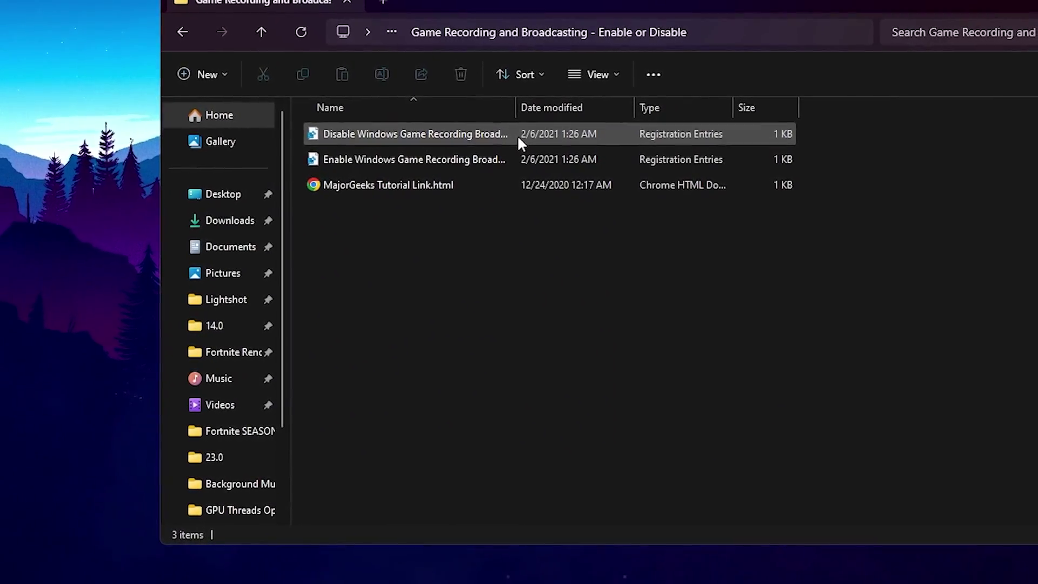
key("alt+Left")
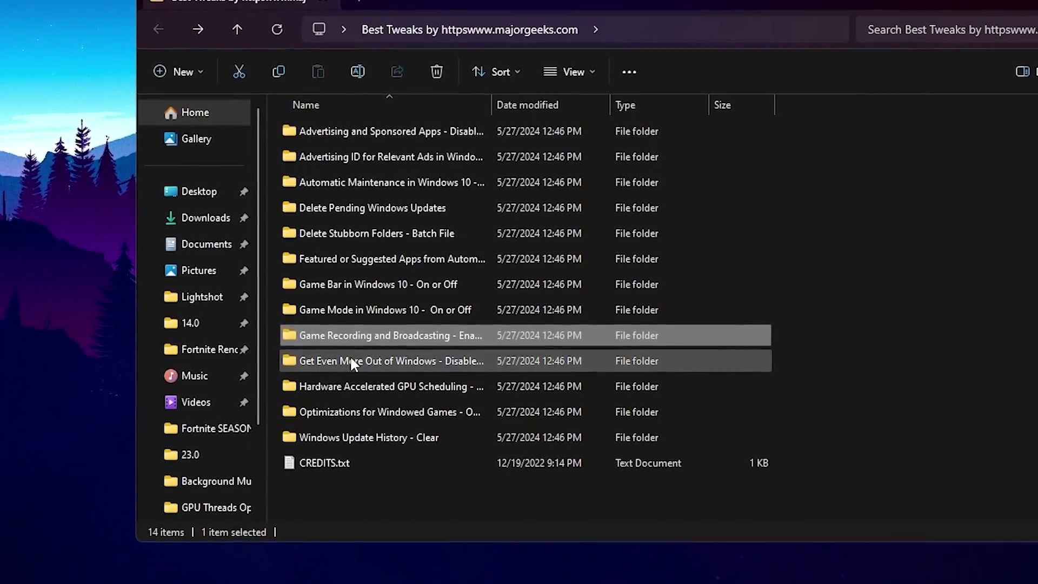
Step: Merge the Enable Get Even More Out Of Windows registry file
double_click(406, 358)
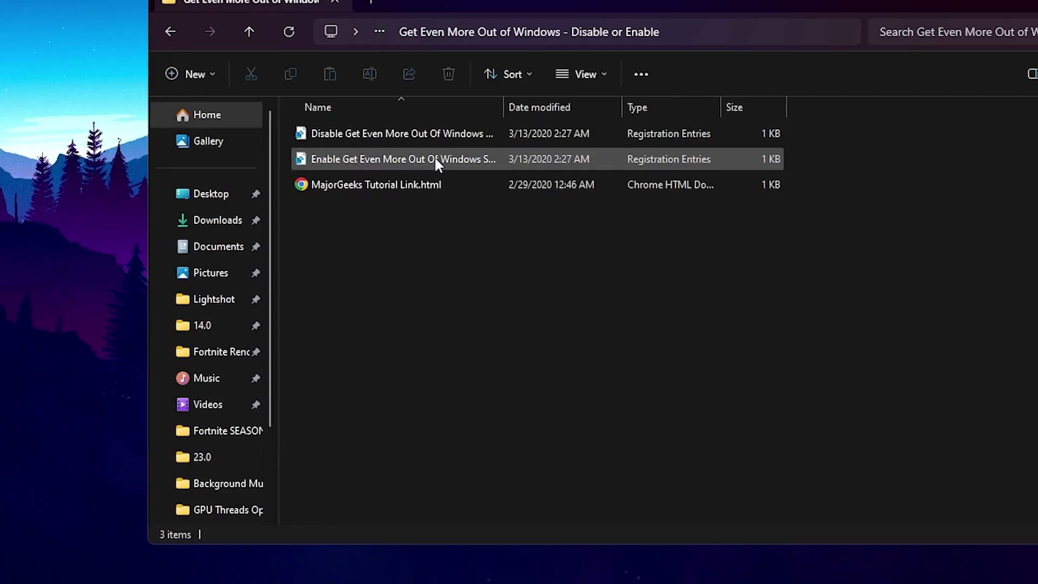
double_click(402, 156)
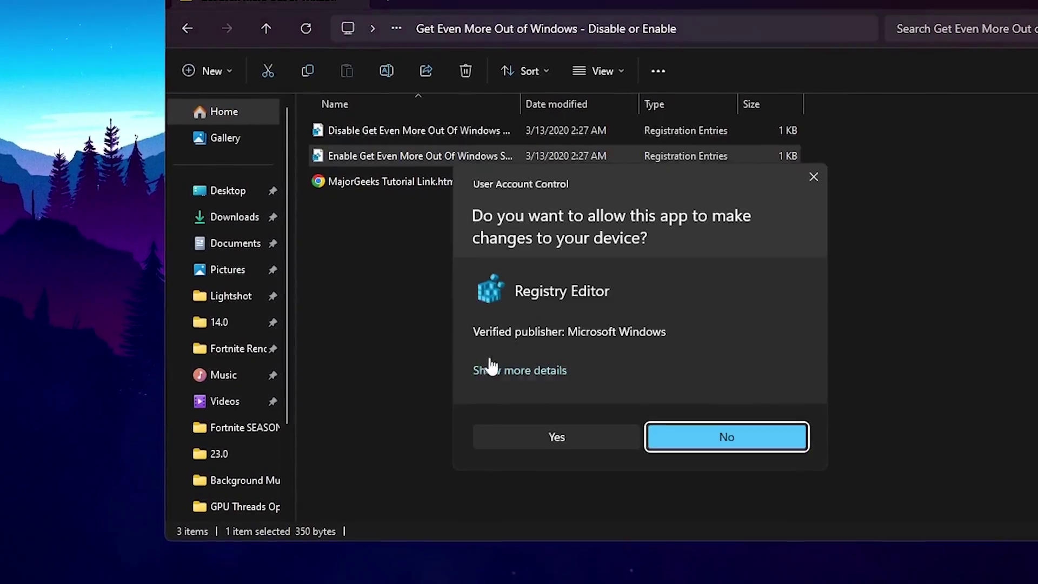
left_click(516, 441)
left_click(725, 268)
left_click(791, 246)
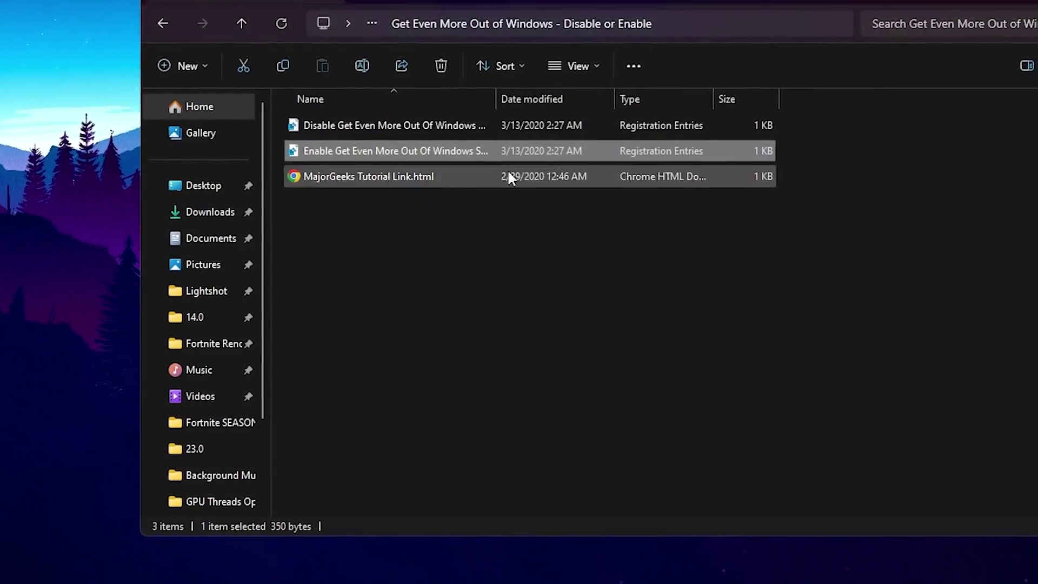
key("alt+Left")
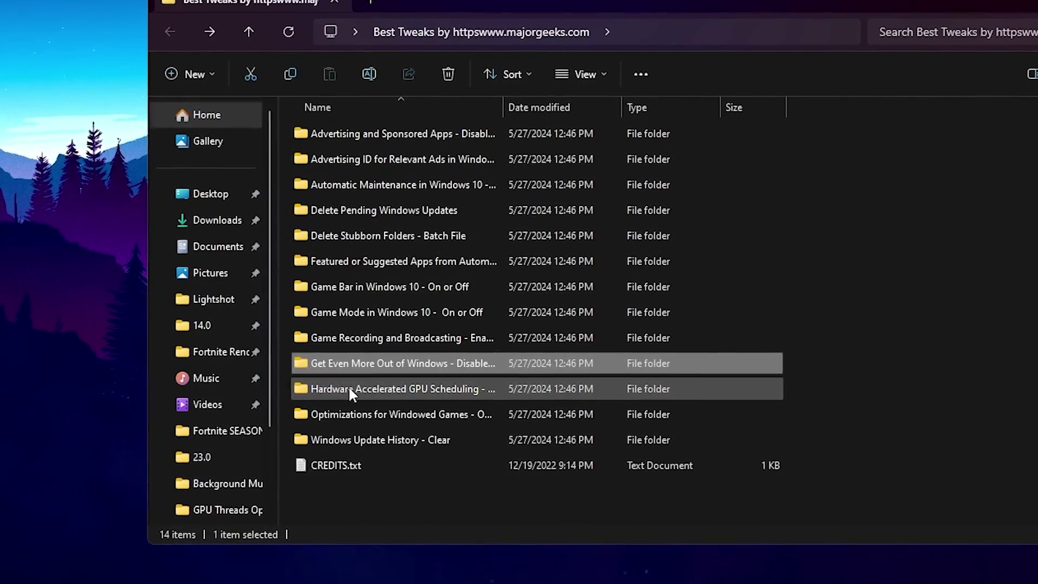
Step: Merge the Enable registry file for hardware-accelerated GPU scheduling
double_click(382, 387)
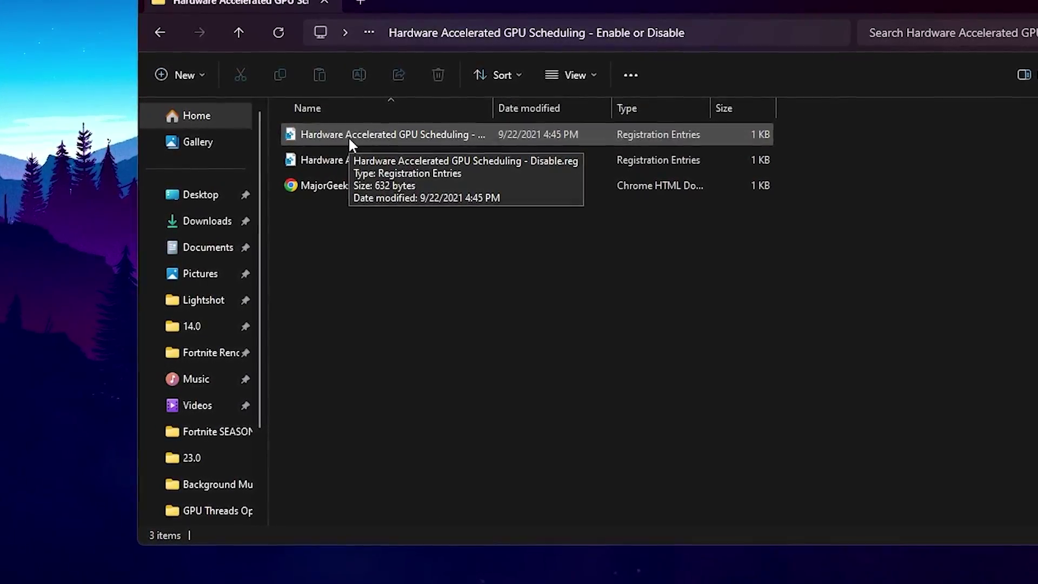
left_click(344, 152)
left_click(540, 446)
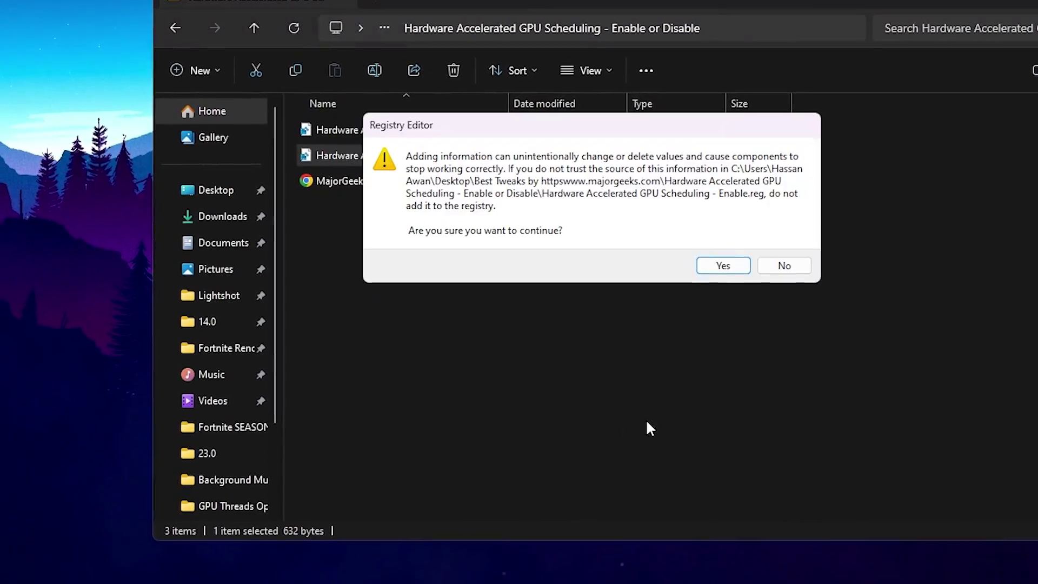
left_click(714, 265)
left_click(806, 244)
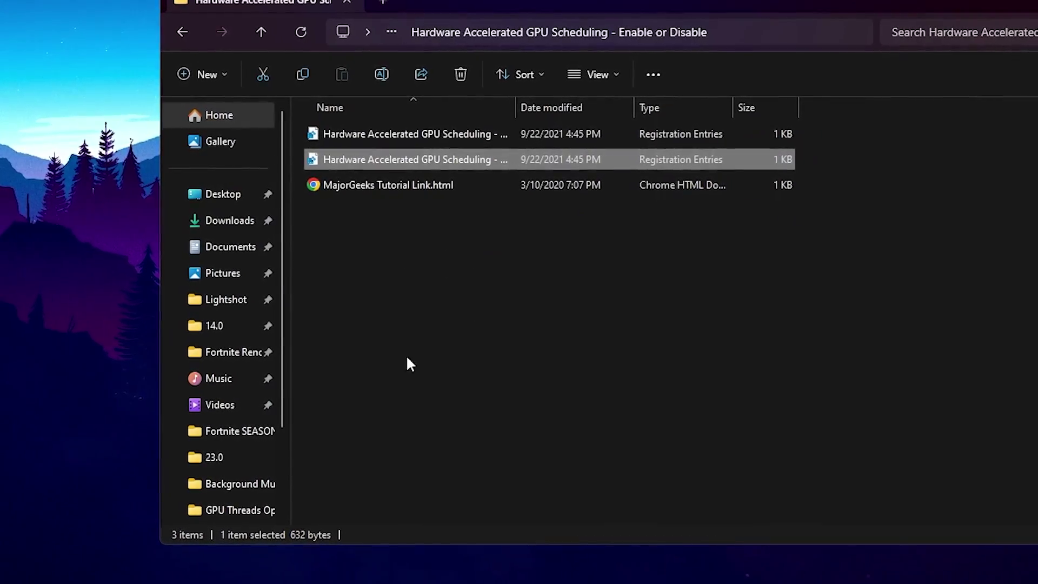
key("alt+Left")
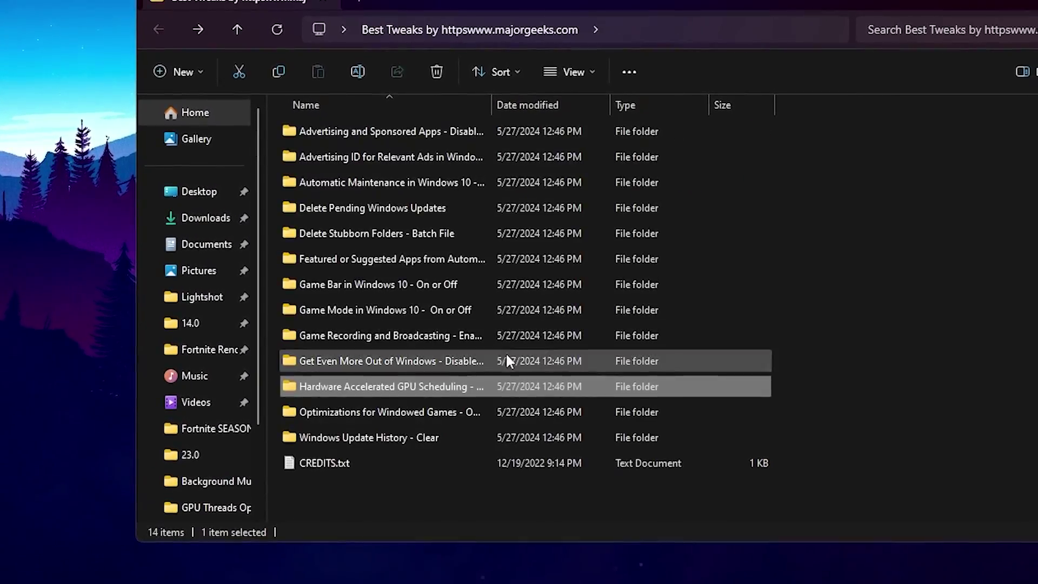
Step: Merge the Windowed Game Optimizations ON registry file
double_click(435, 417)
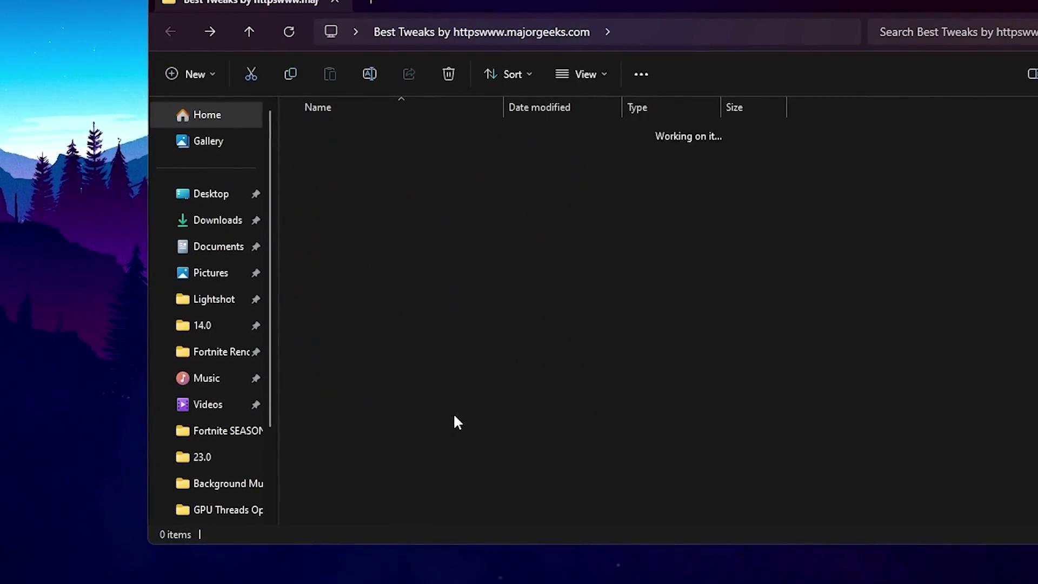
double_click(435, 182)
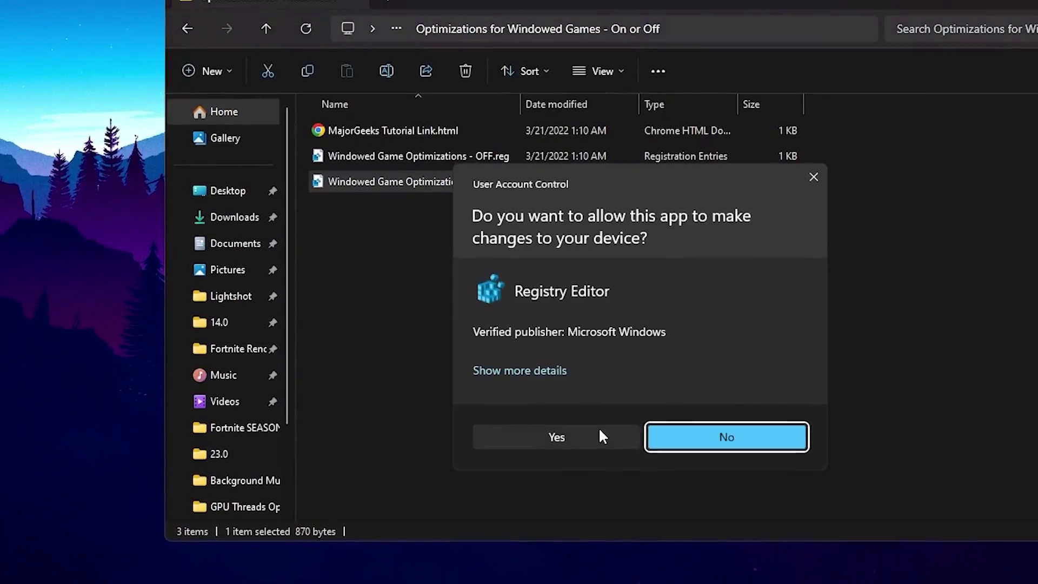
left_click(598, 432)
left_click(735, 262)
key("Return")
key("alt+Left")
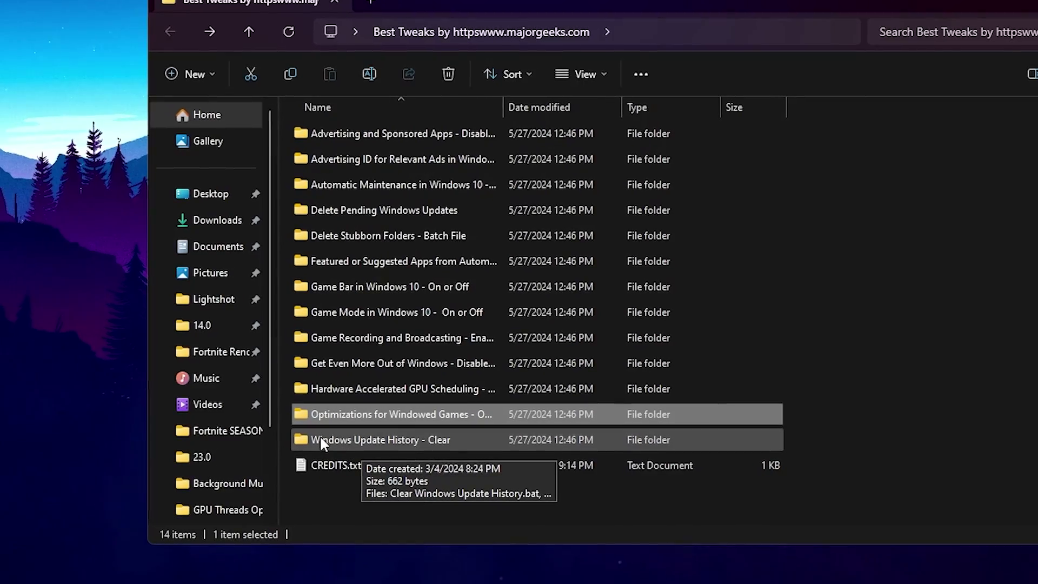
Step: Run Clear Windows Update History.bat as administrator and close File Explorer
double_click(436, 440)
left_click(336, 134)
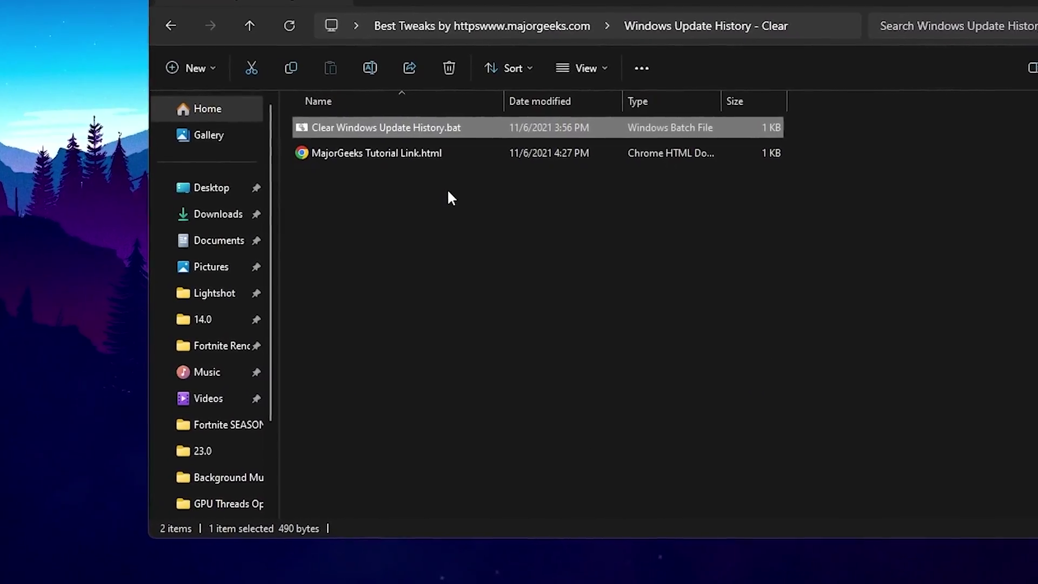
left_click(498, 368)
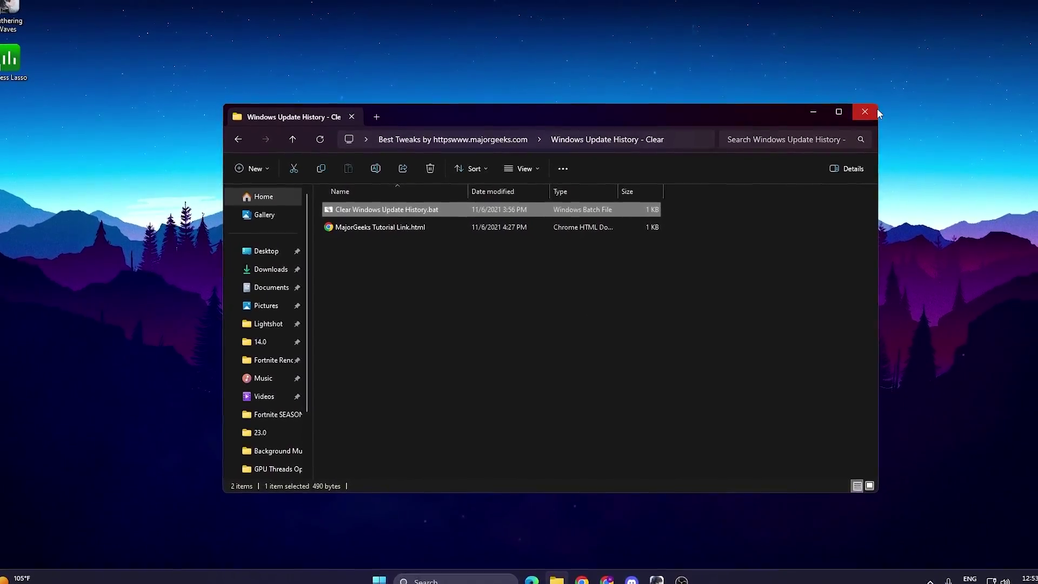
left_click(865, 112)
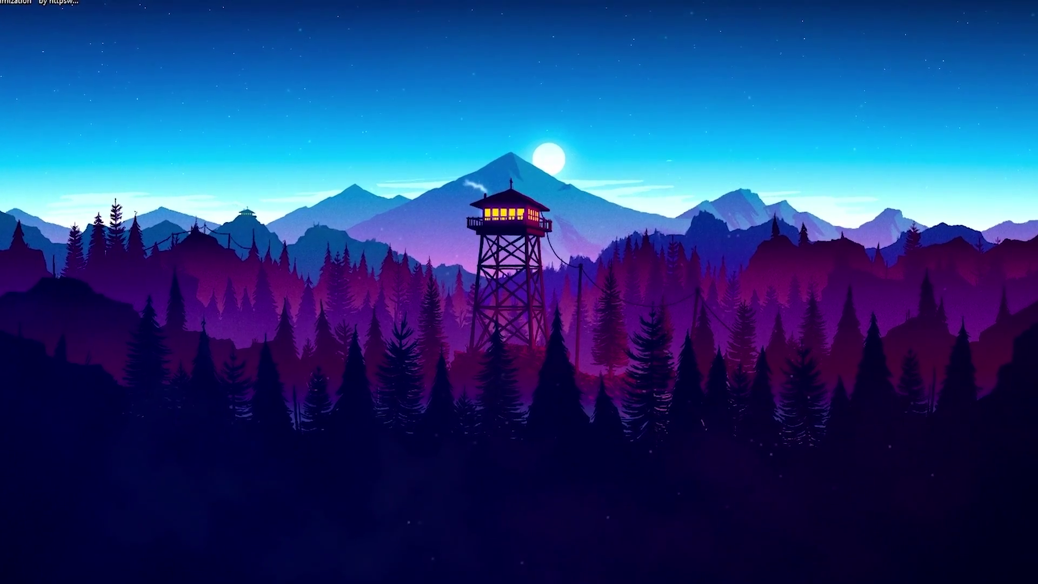
Step: Open Services as administrator and jump to the W entries
left_click(433, 583)
type("services")
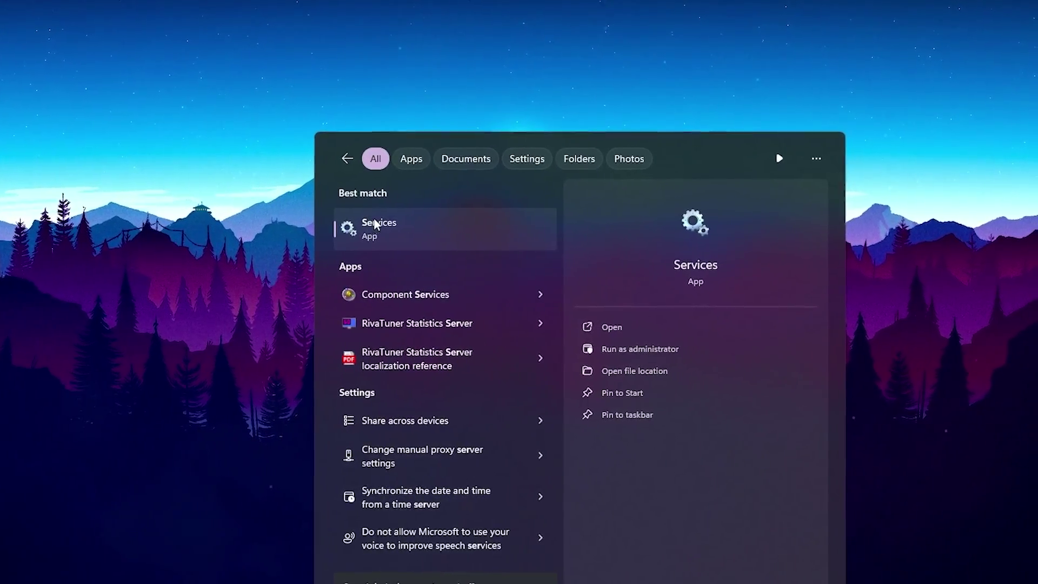
left_click(630, 356)
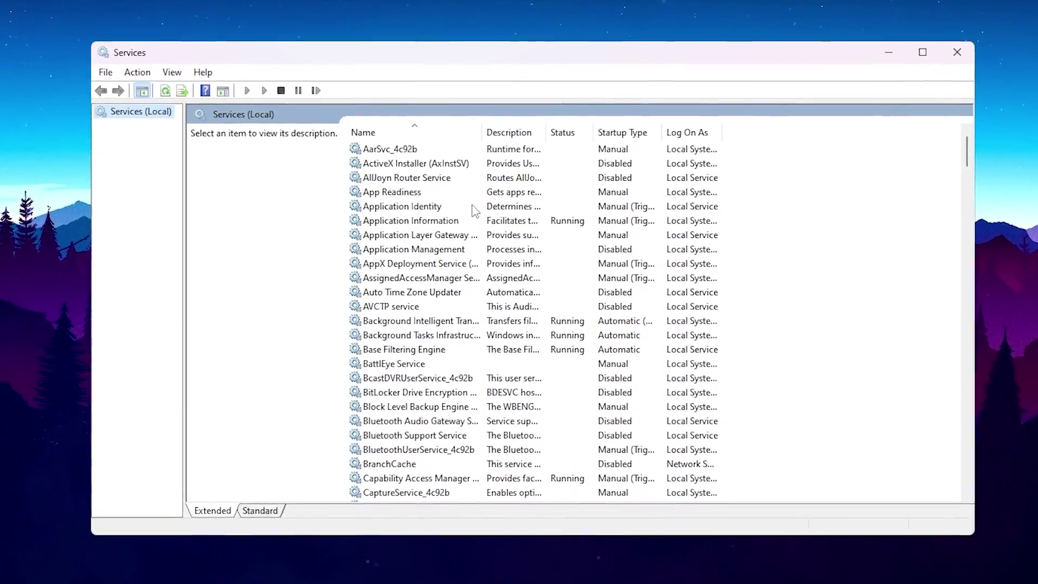
left_click(416, 200)
key("w")
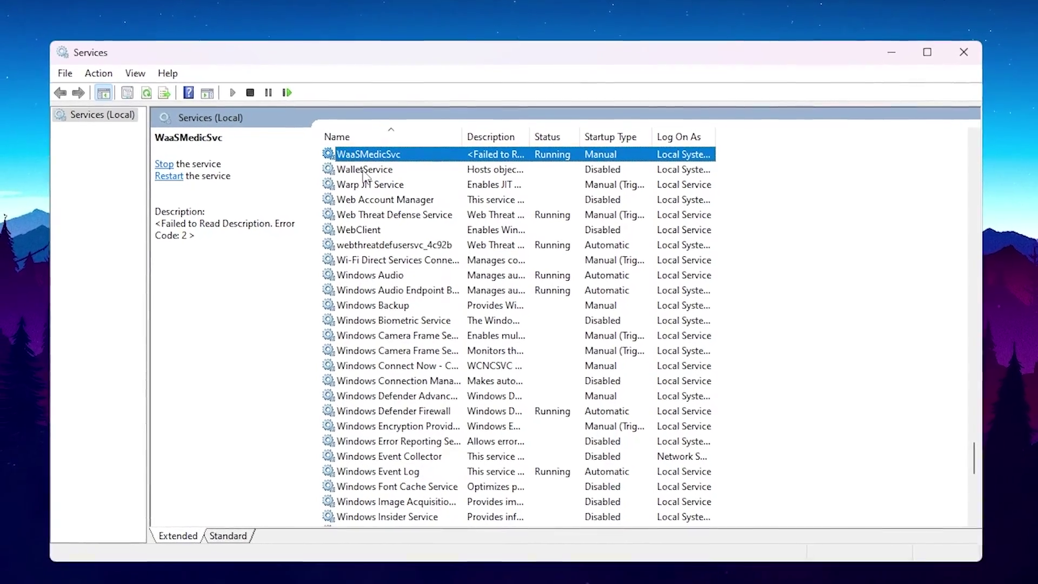
Step: Set WalletService's startup type to Disabled, apply it, and close Services
right_click(362, 172)
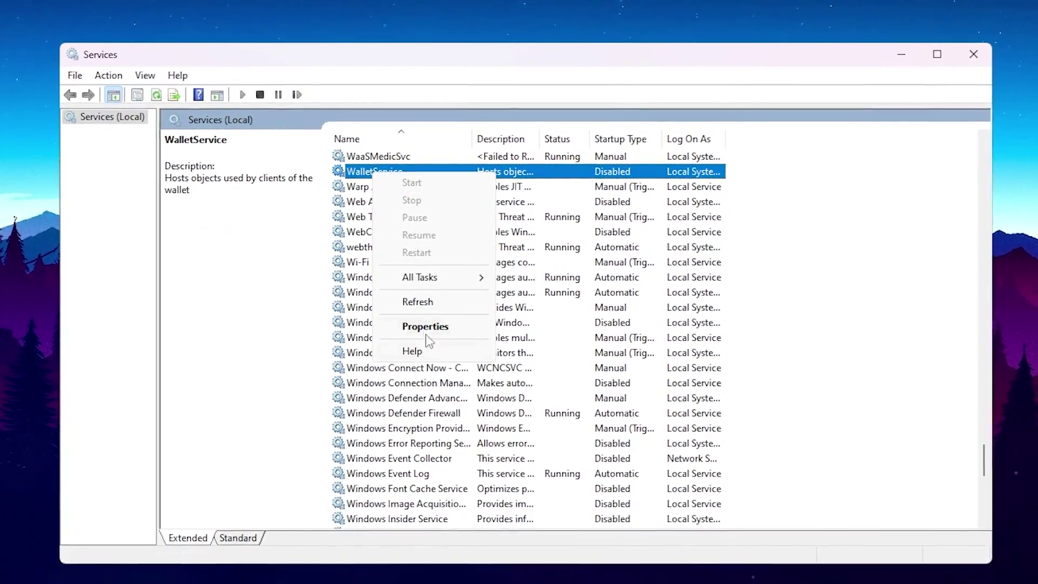
left_click(427, 324)
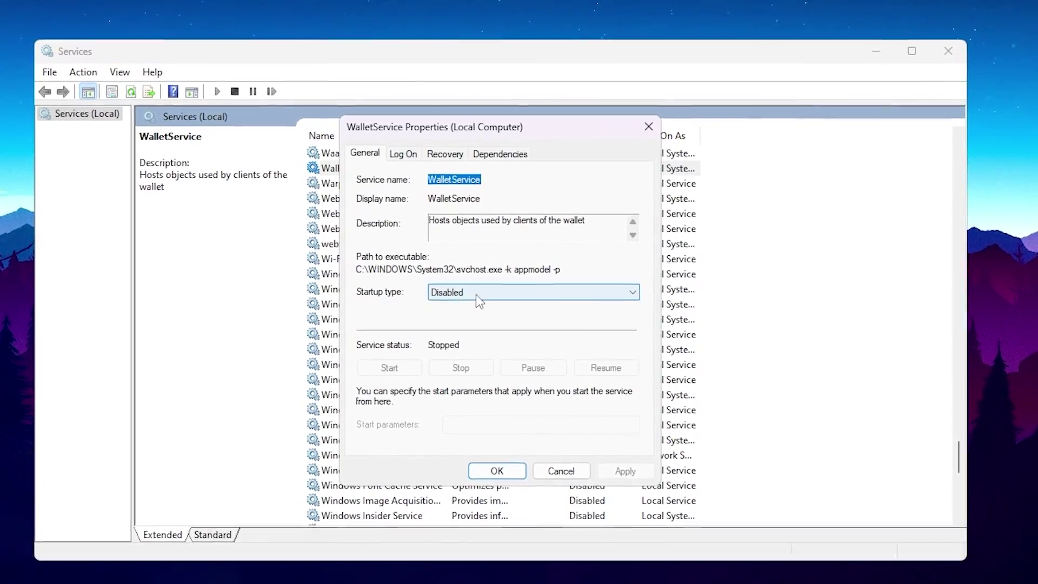
left_click(476, 288)
left_click(476, 339)
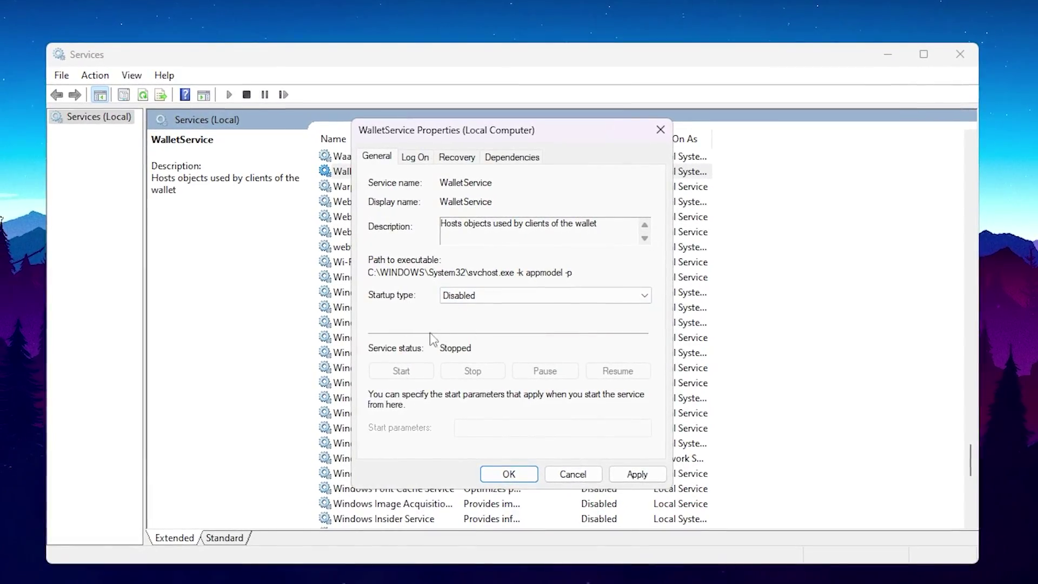
left_click(647, 477)
left_click(543, 465)
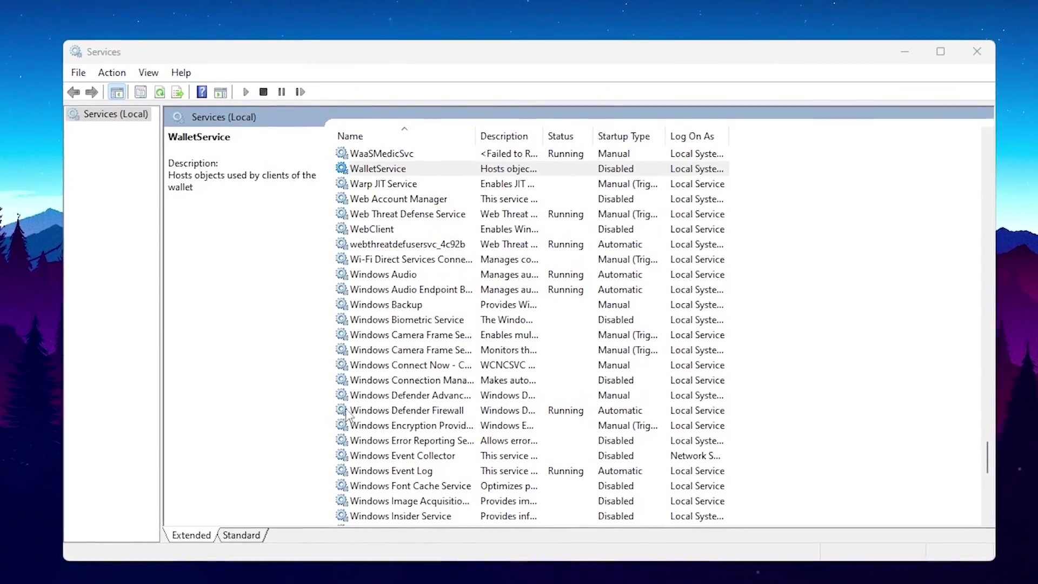
scroll(434, 389, "down", 10)
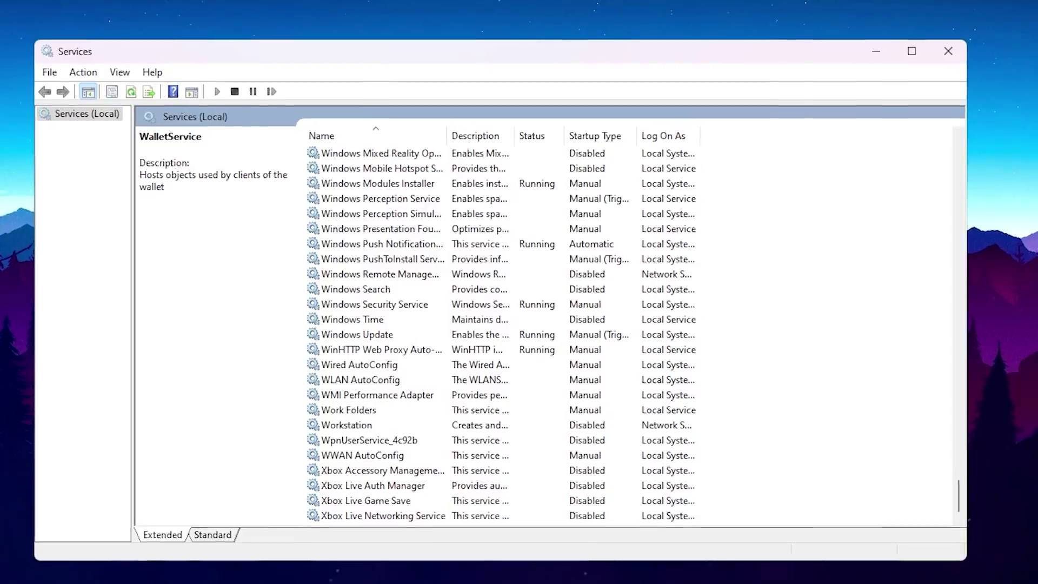
left_click(955, 59)
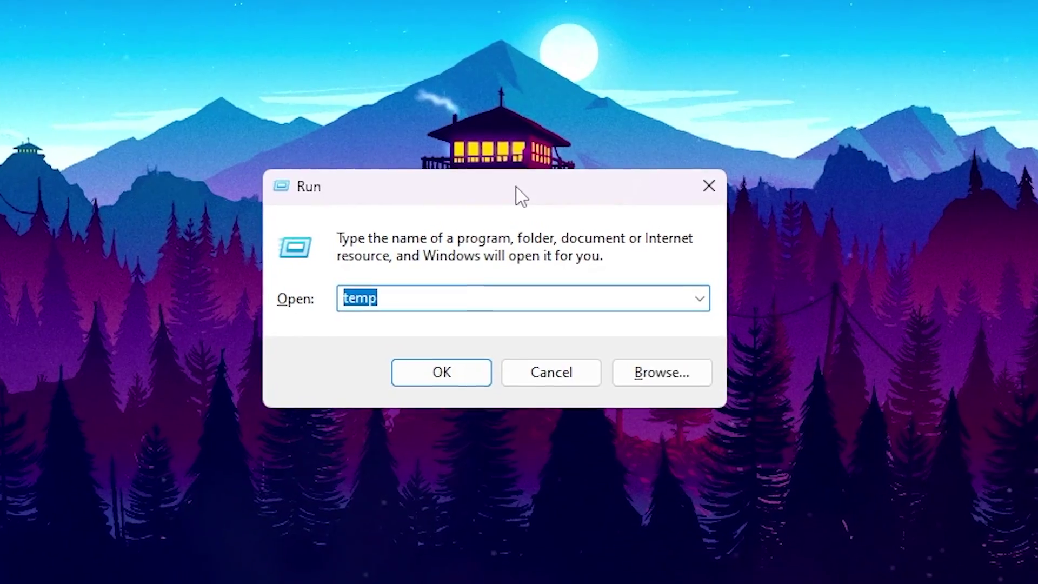
Step: Launch the Local Group Policy Editor via gpedit.msc
type("GP")
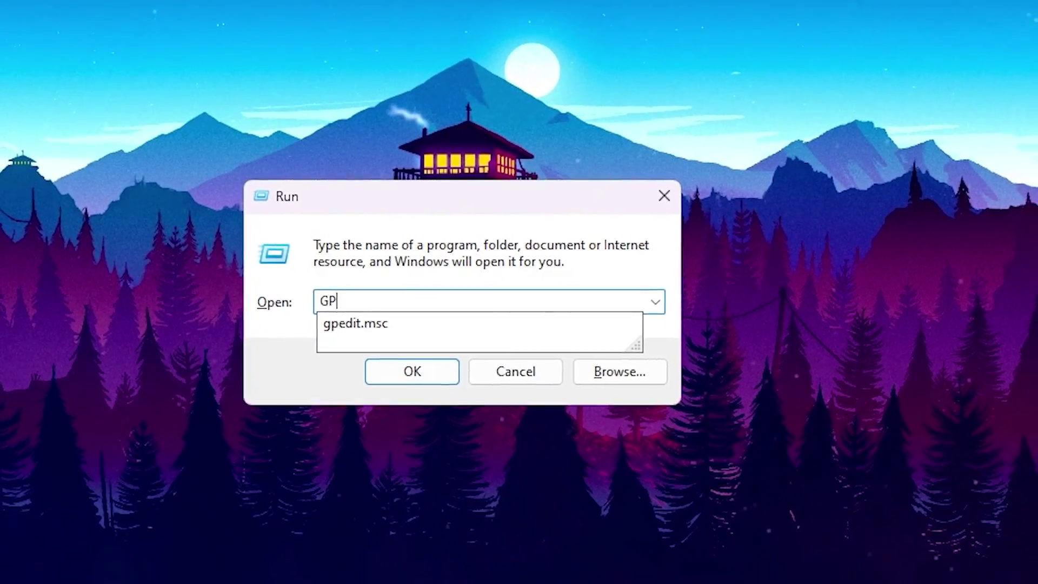
key("Down")
key("Return")
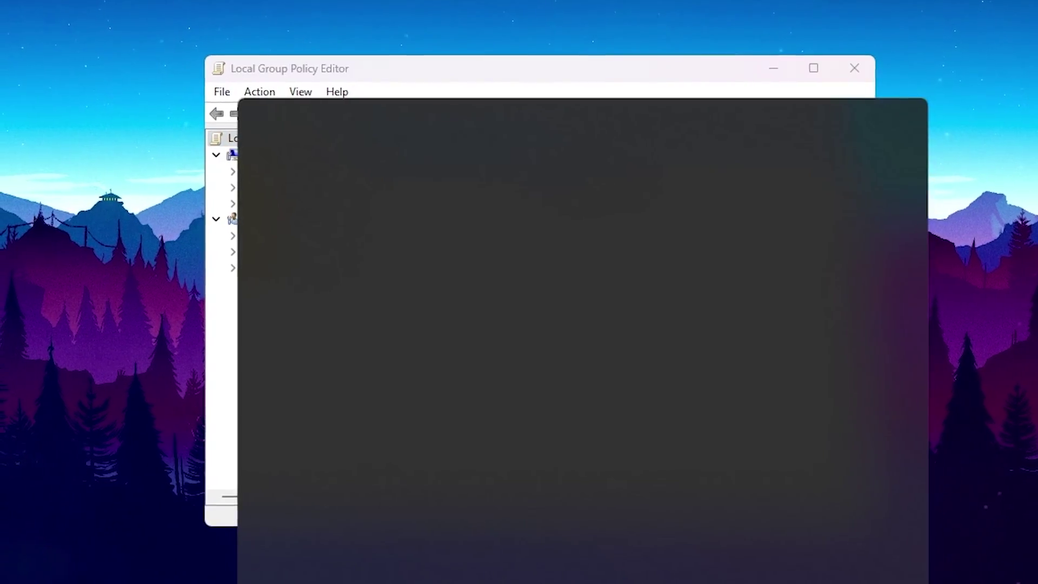
type("local group policy")
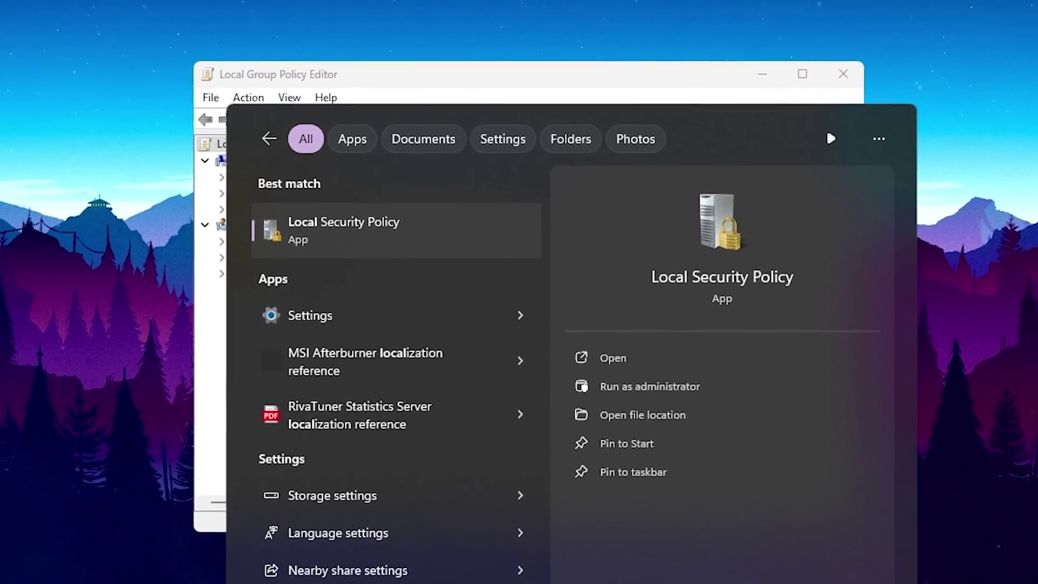
key("Return")
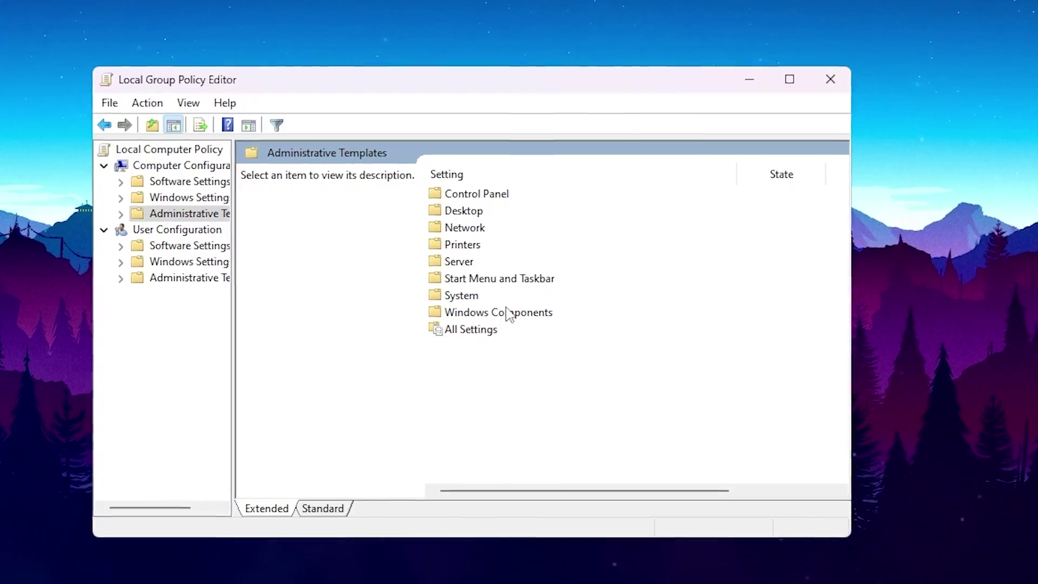
Step: Enable Let Windows apps run in the background with Force Deny under App Privacy
double_click(498, 305)
double_click(491, 242)
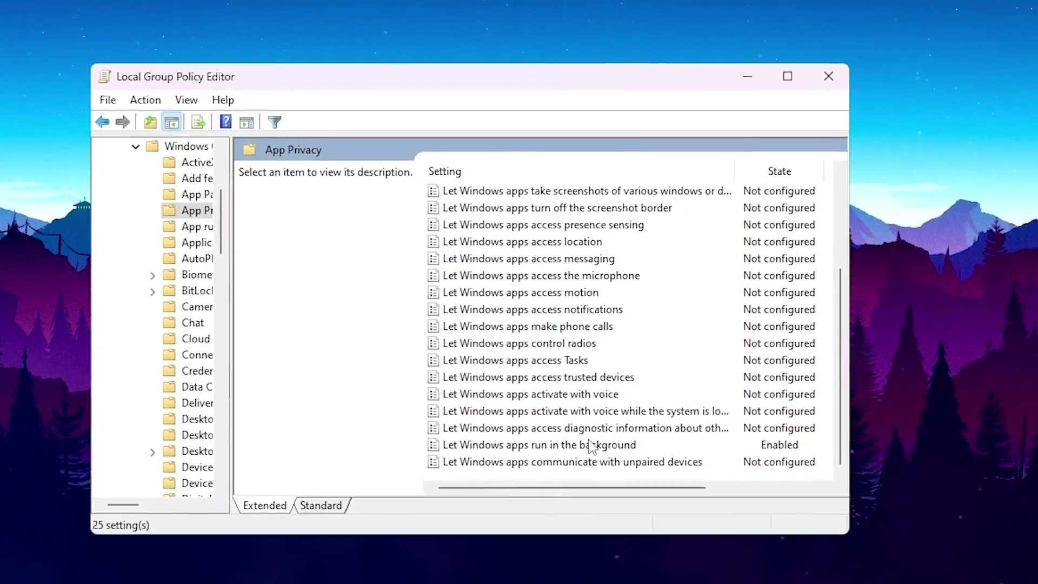
double_click(608, 457)
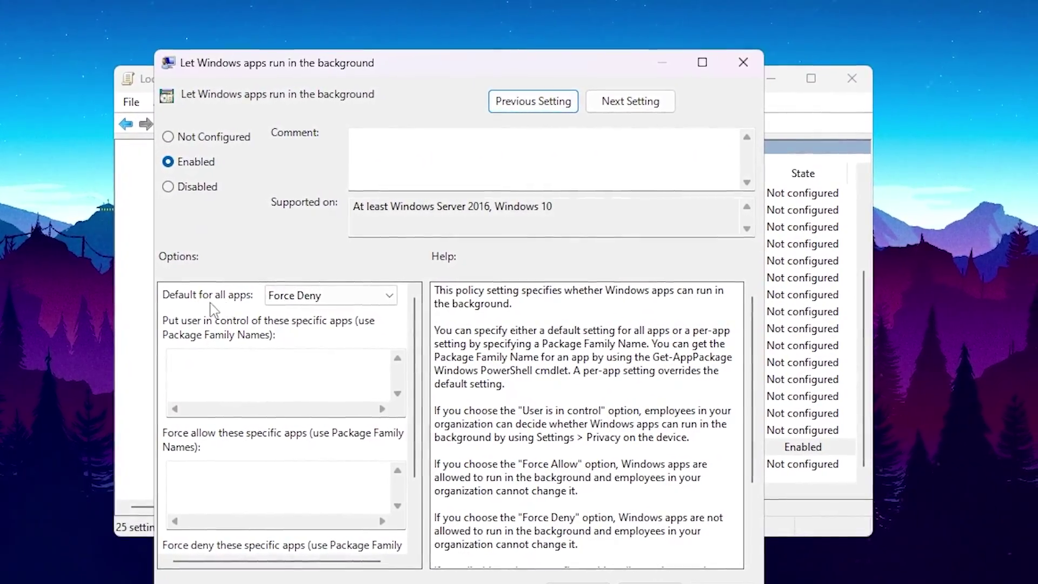
left_click(303, 295)
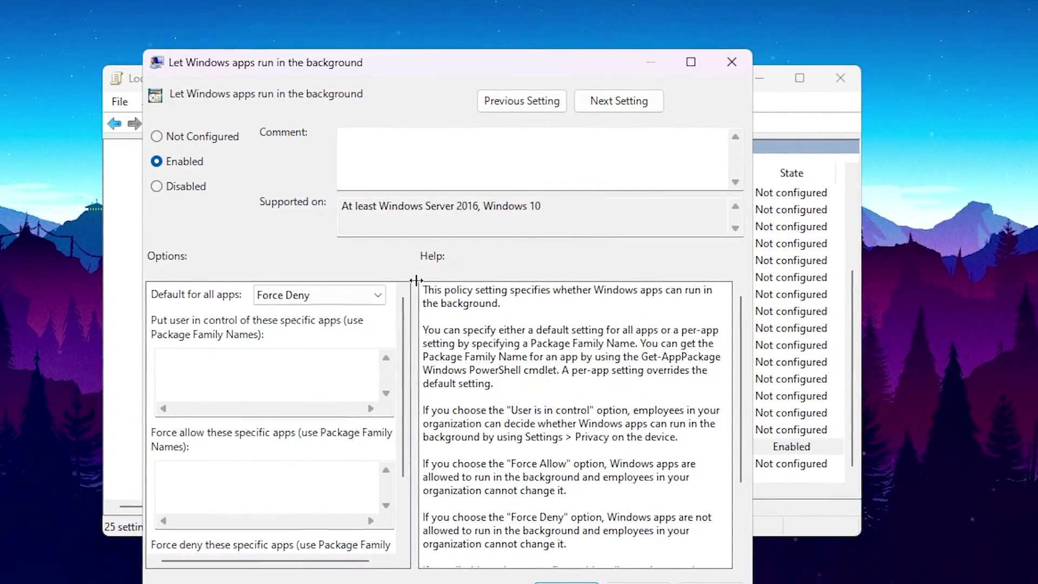
left_click(583, 582)
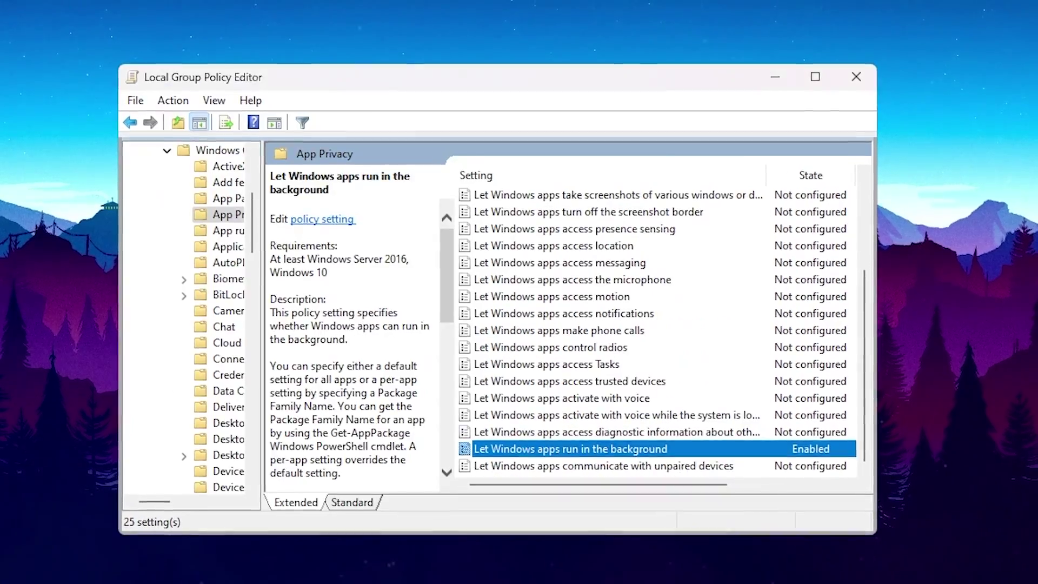
left_click(131, 117)
Step: Enable Turn off Power Throttling under System > Power Management > Power Throttling Settings
left_click(112, 115)
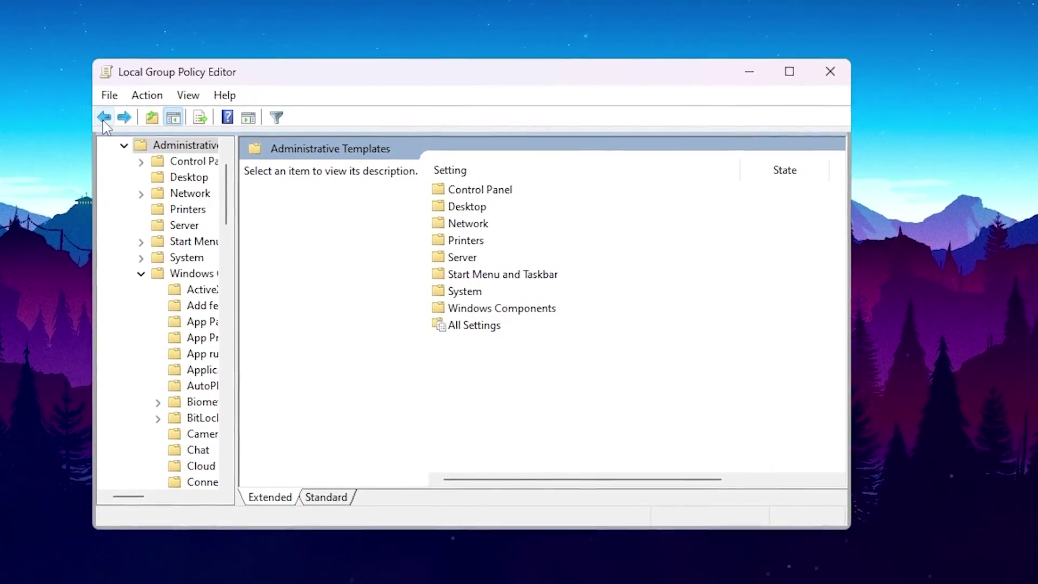
double_click(480, 301)
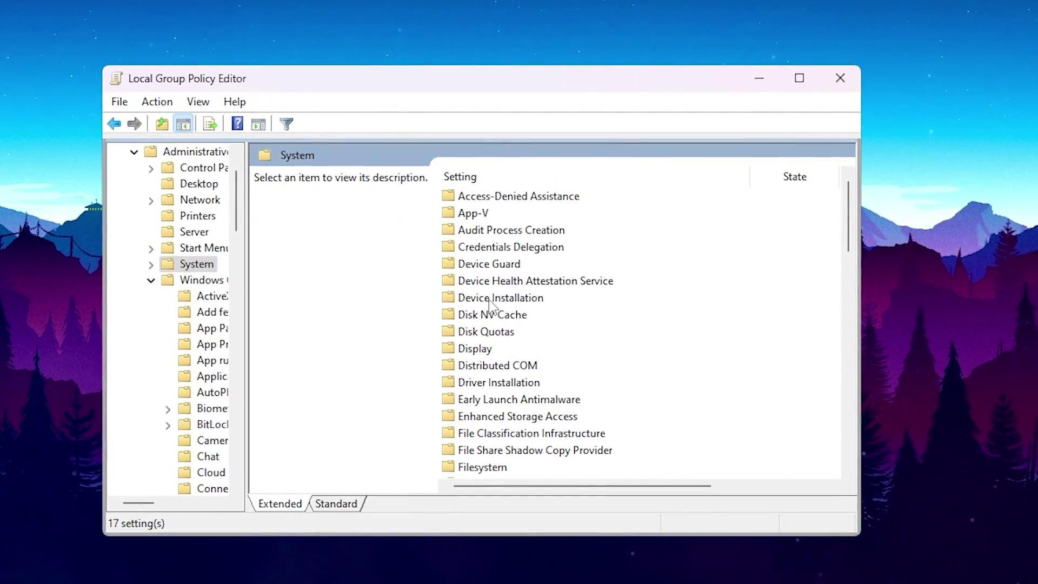
scroll(503, 309, "down", 6)
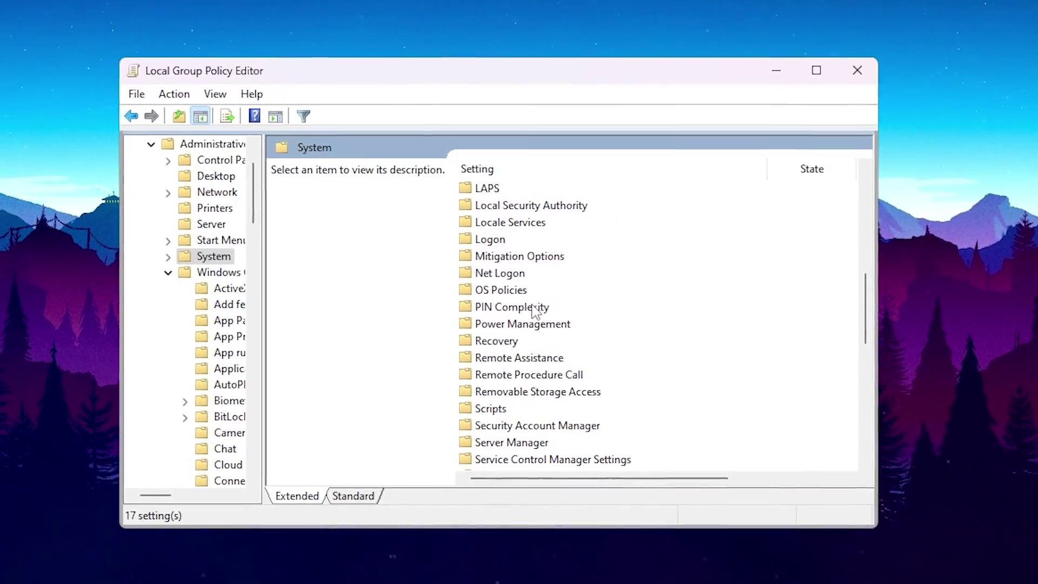
double_click(527, 332)
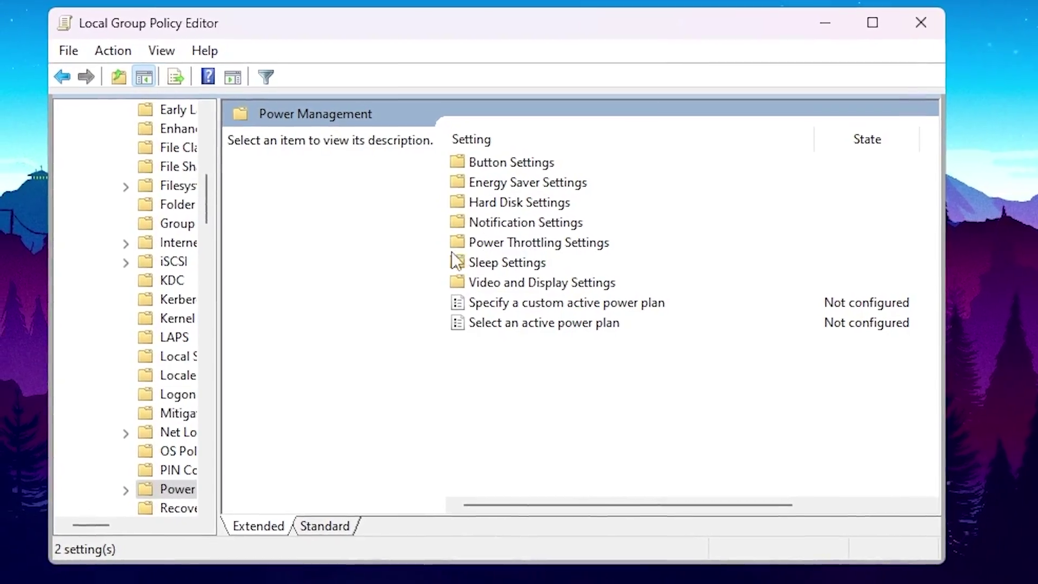
double_click(540, 258)
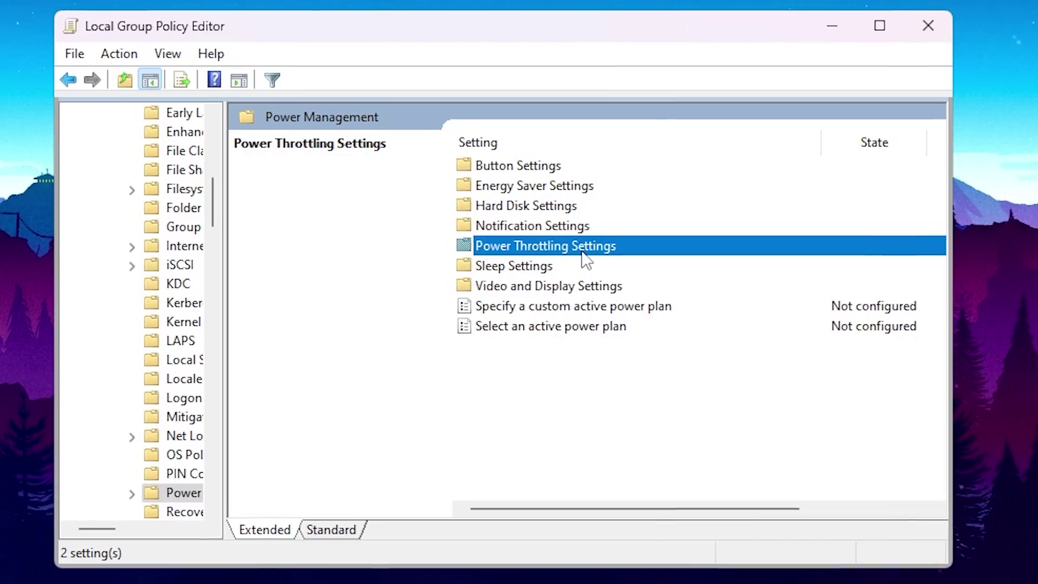
left_click(546, 173)
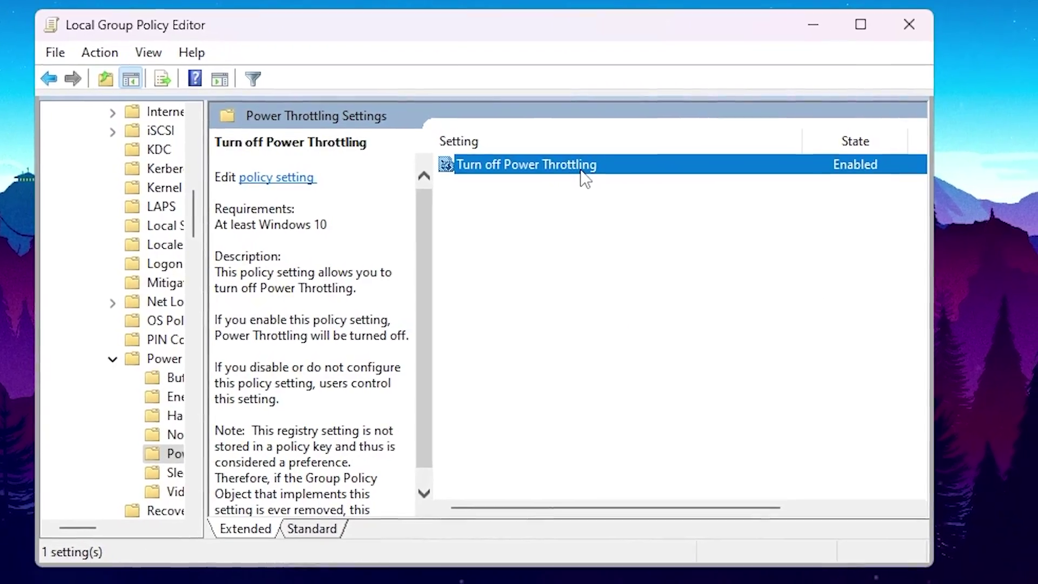
double_click(584, 173)
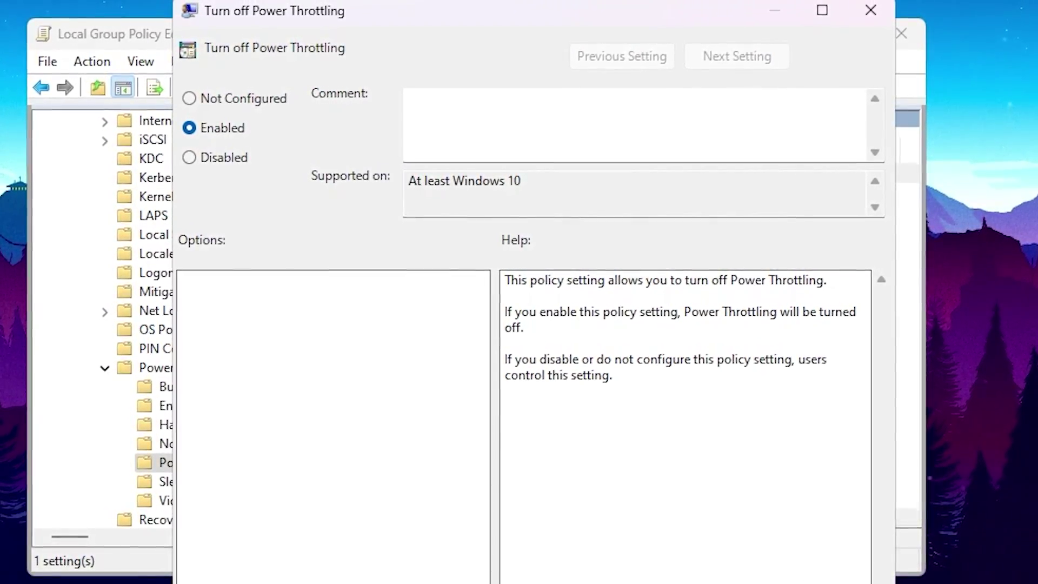
key("Return")
Step: Close the Group Policy Editor and move the character in Wuthering Waves
left_click(911, 33)
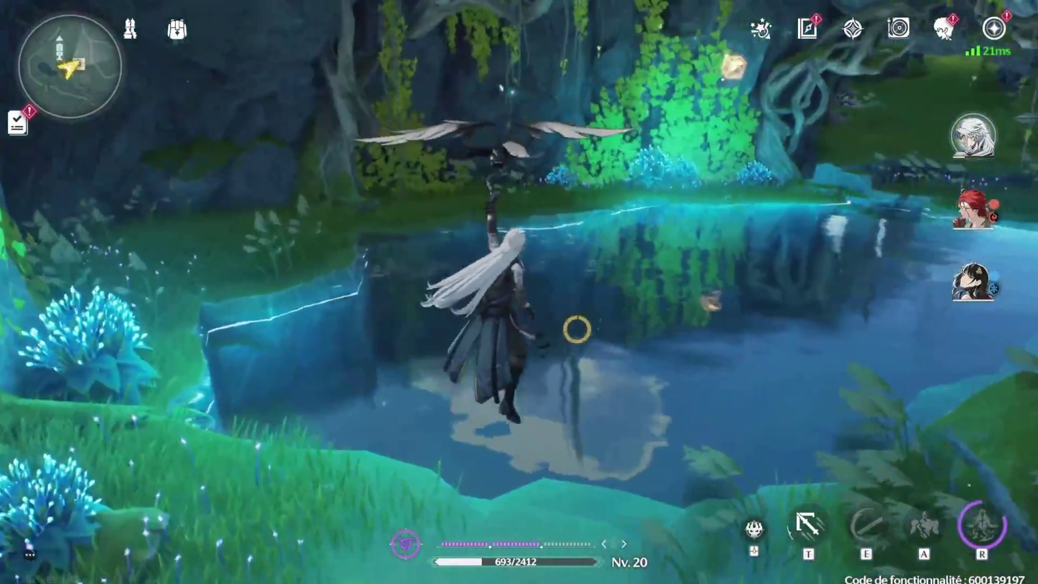
key("t")
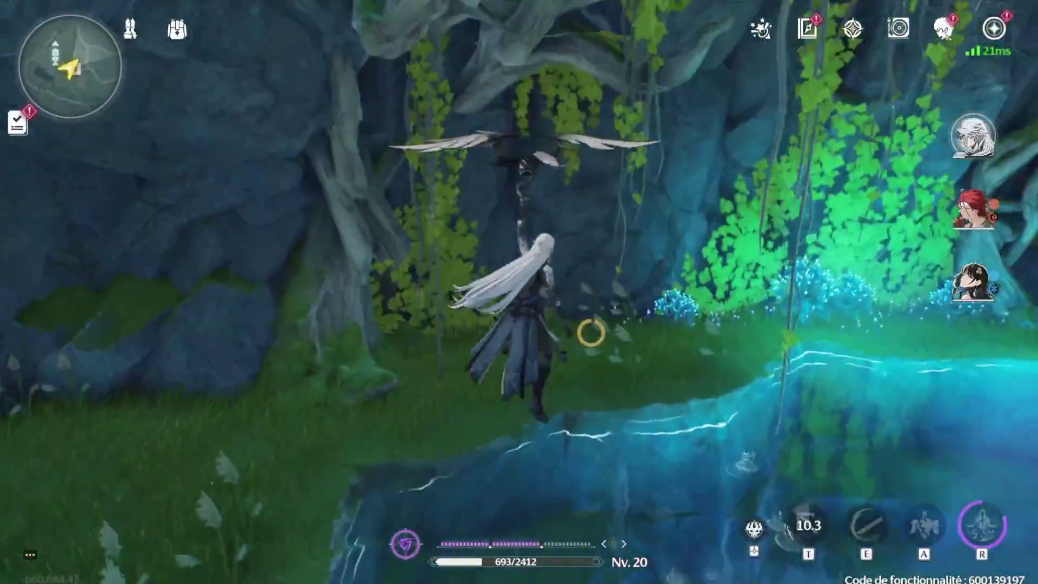
key("w")
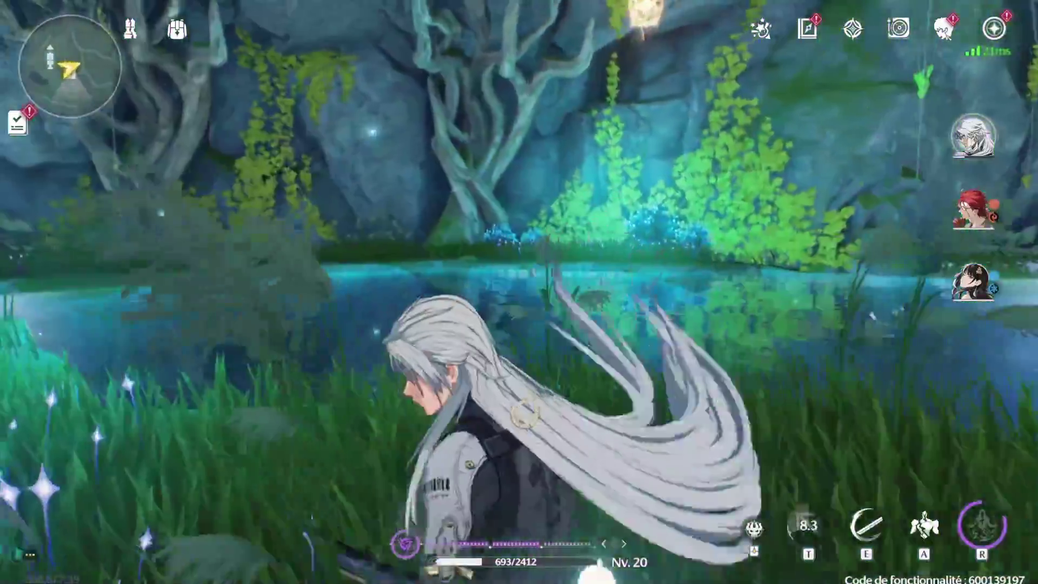